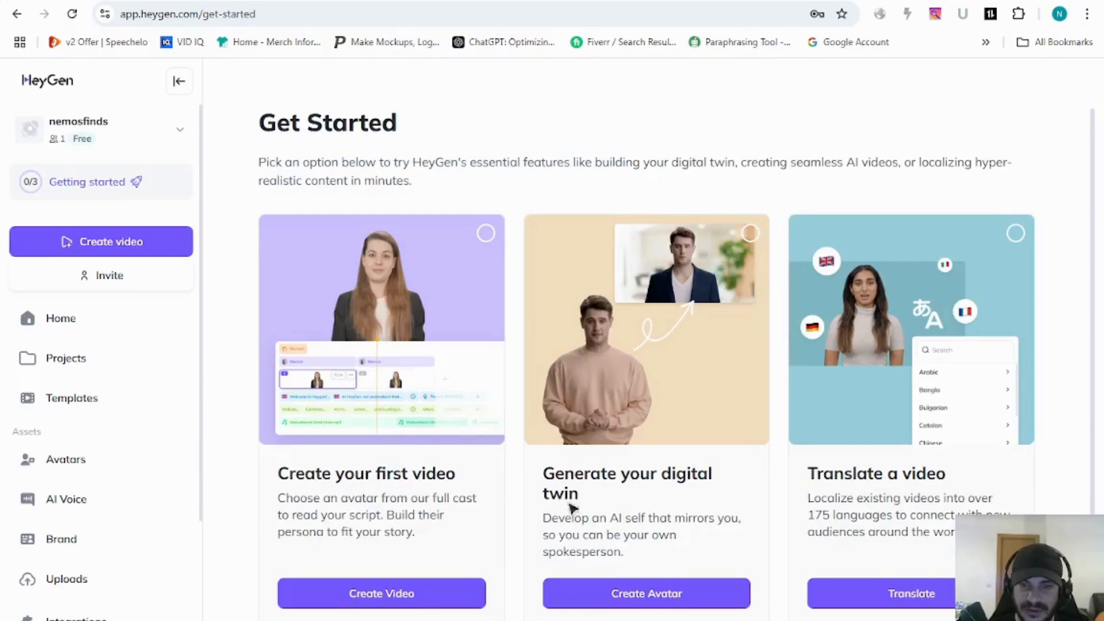
Start creating a digital twin avatar, pause the intro video, and choose the Still avatar style.
click(640, 597)
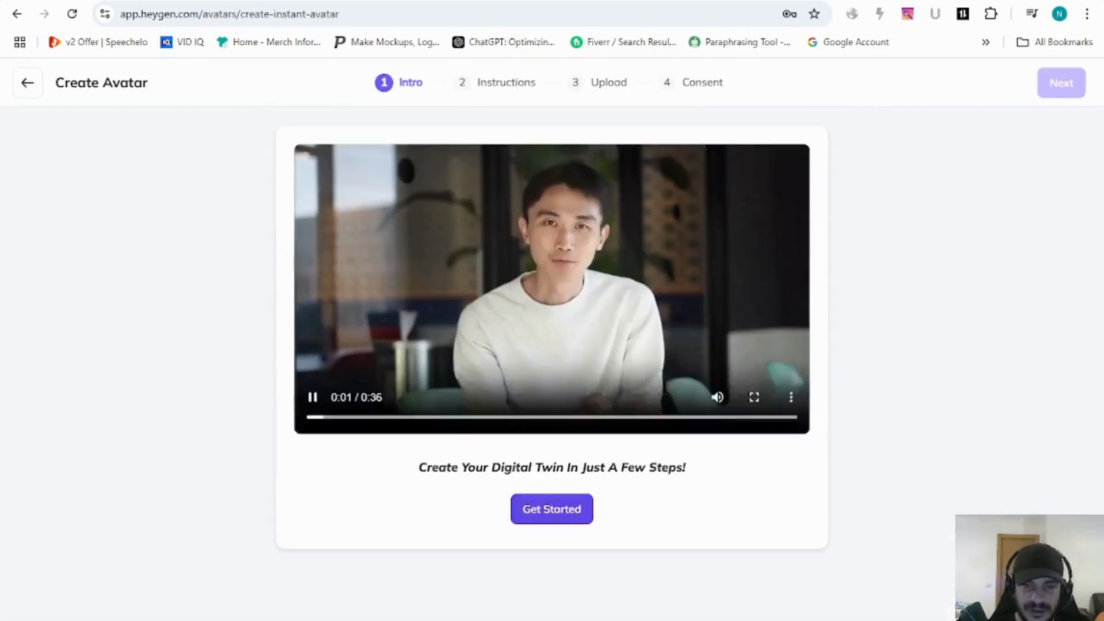
click(312, 398)
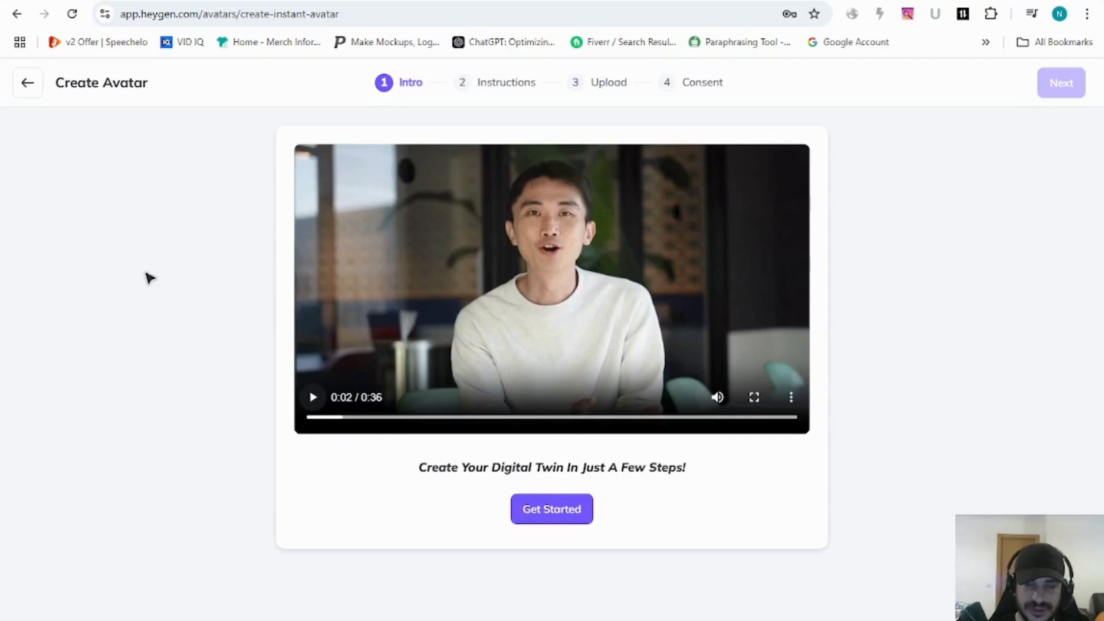
click(551, 515)
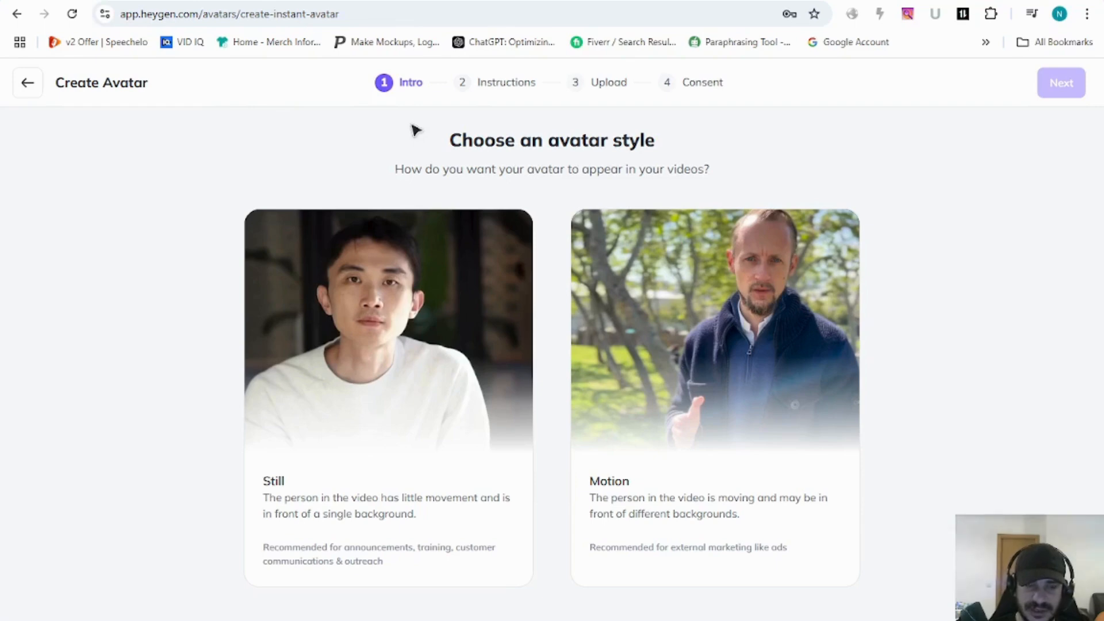
click(360, 454)
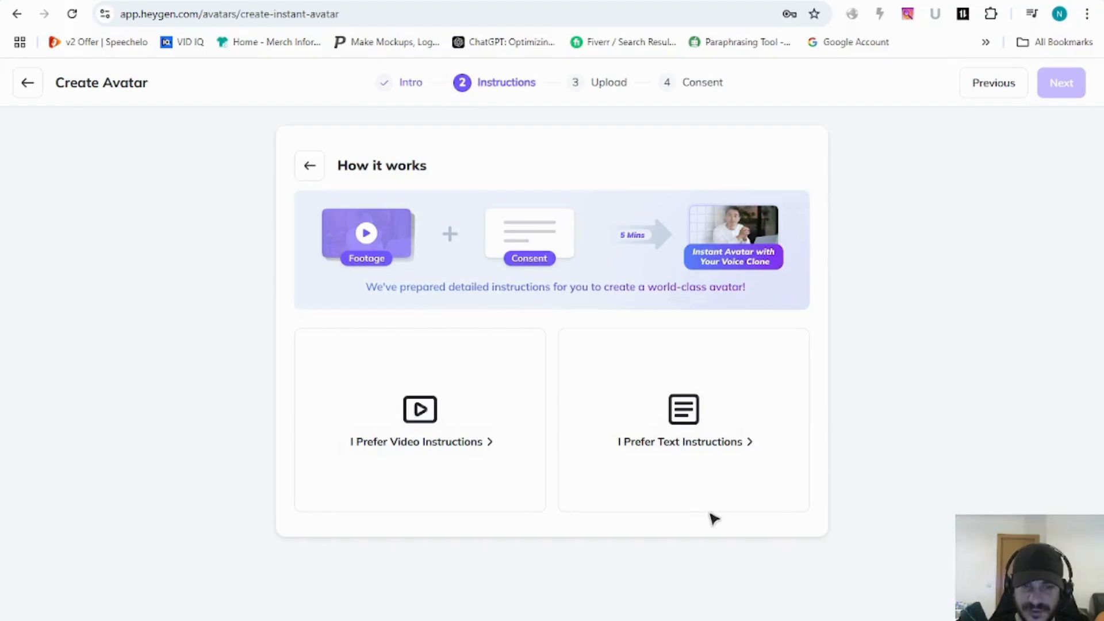
Review the text instructions for recording footage and upload the prepared footage for the avatar.
click(707, 451)
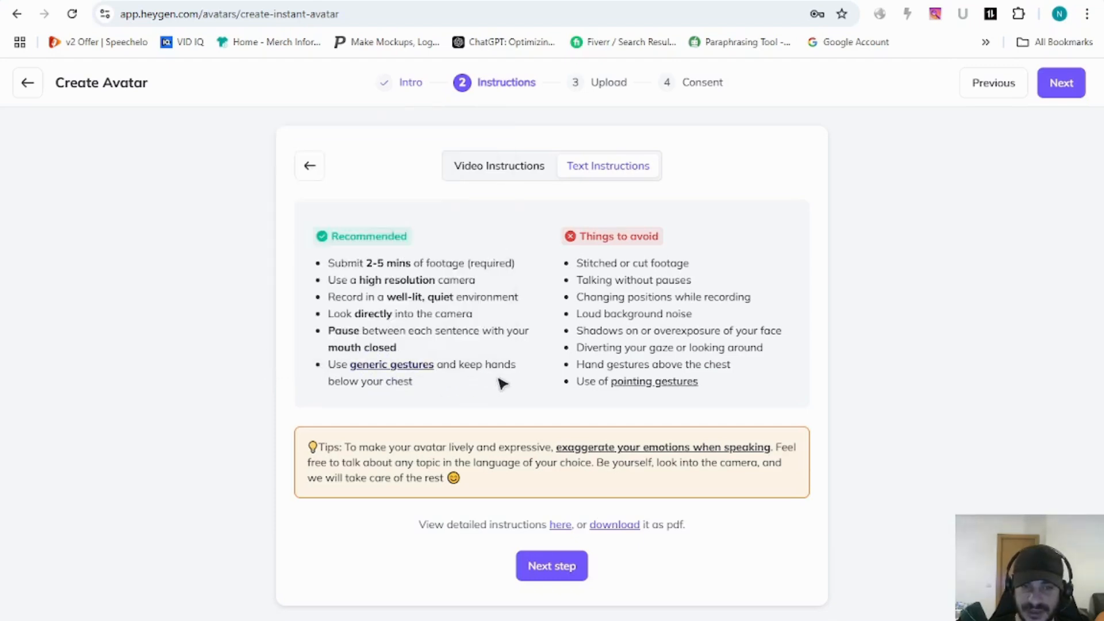
click(560, 576)
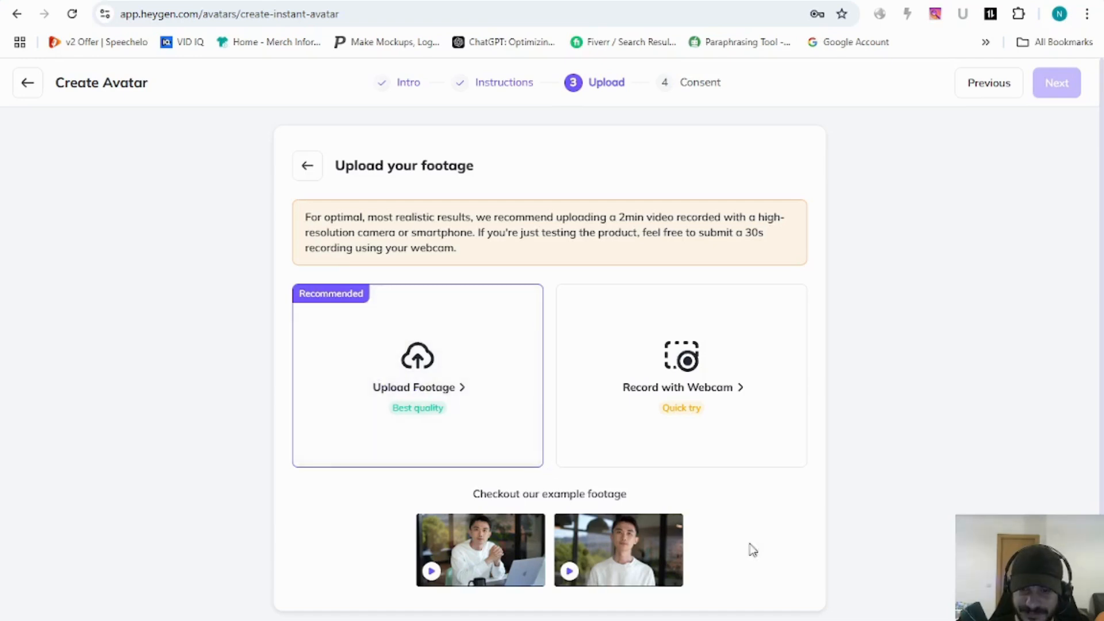
click(417, 374)
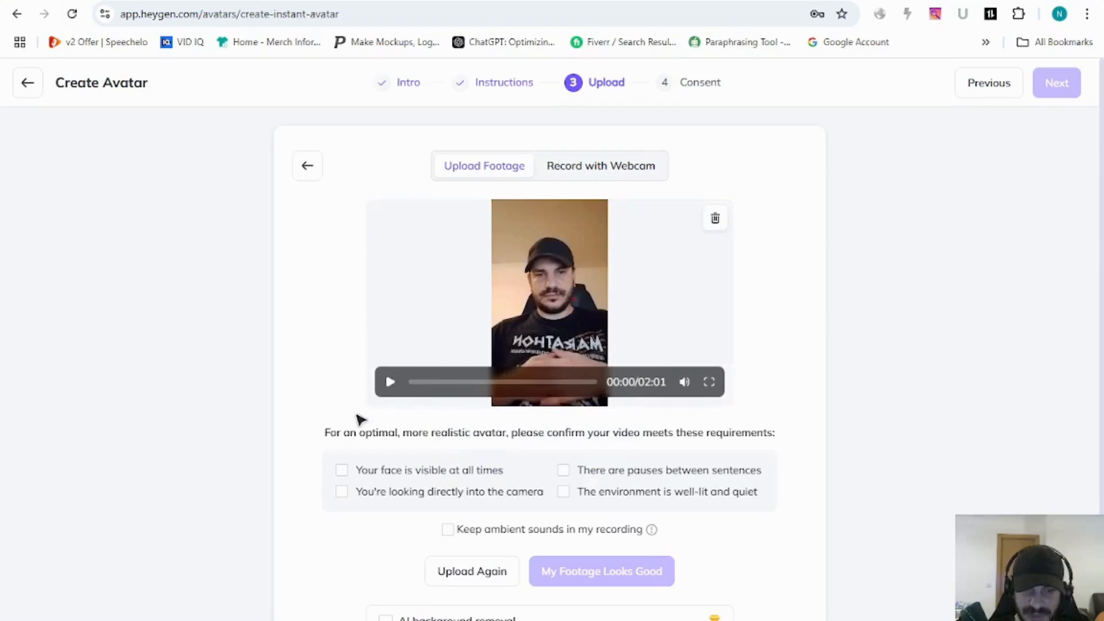
Confirm all four footage requirements, enable keeping ambient sounds in the recording, and approve the uploaded footage.
click(341, 471)
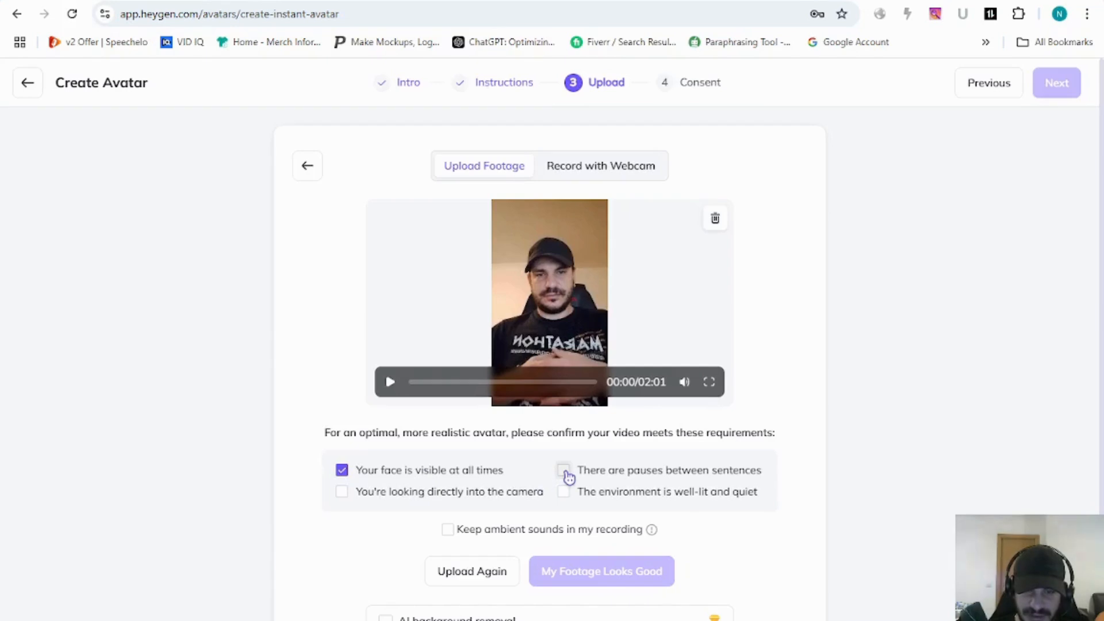
click(564, 473)
click(343, 493)
click(570, 494)
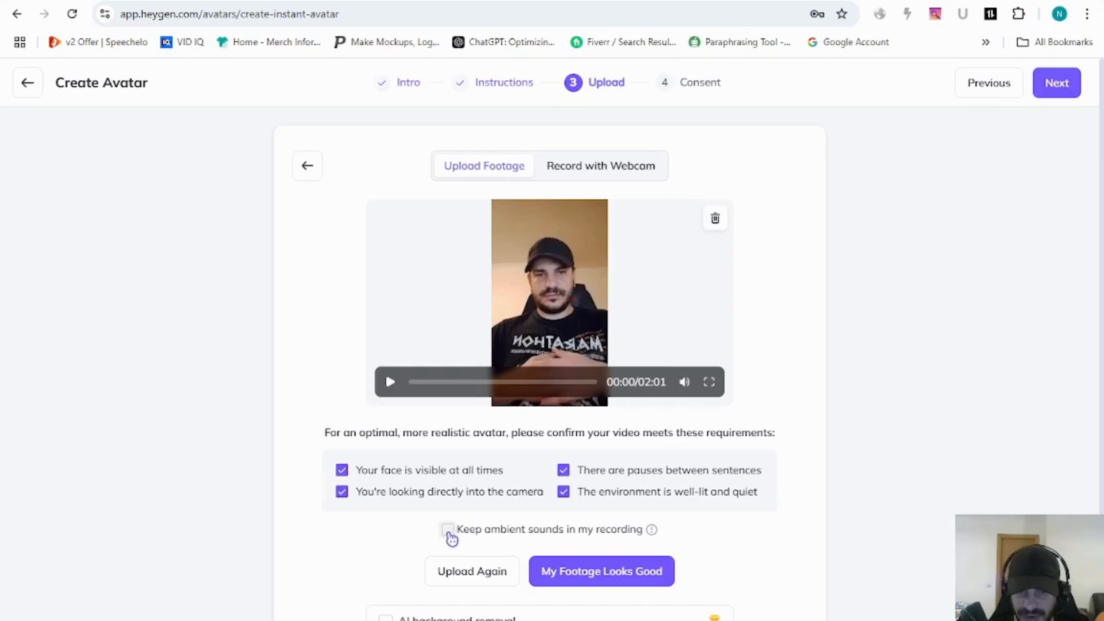
click(448, 529)
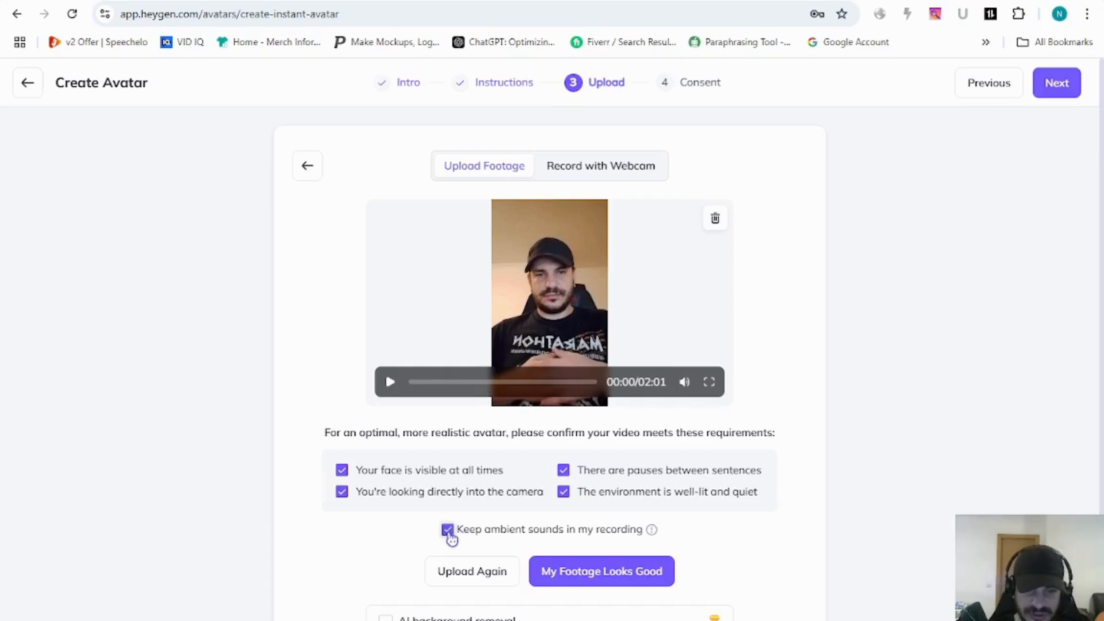
scroll(467, 511, down, 3)
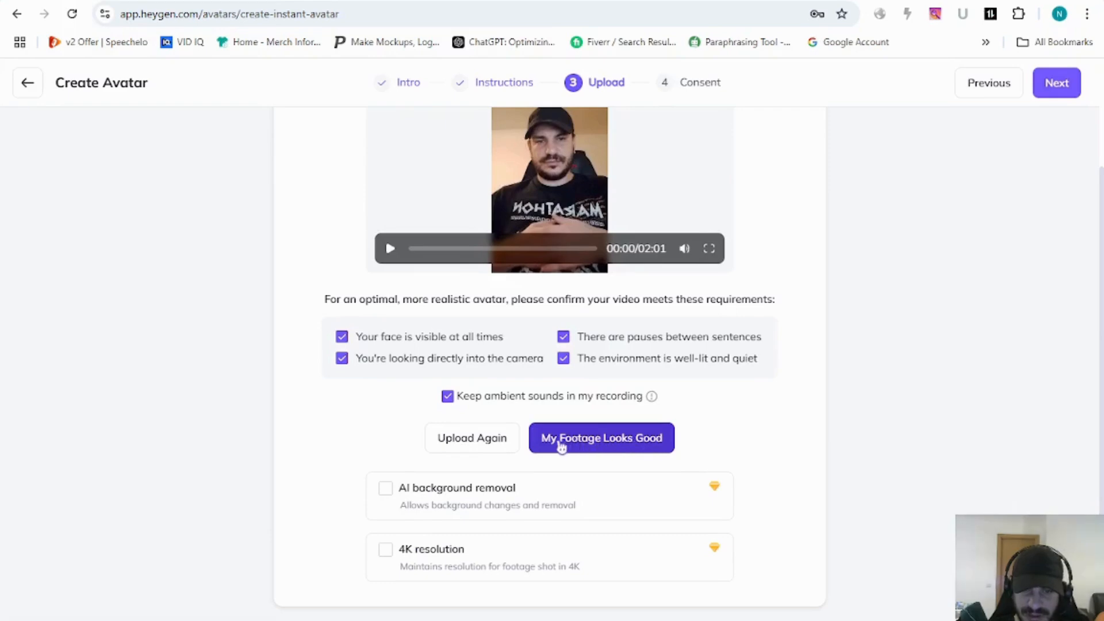
click(611, 442)
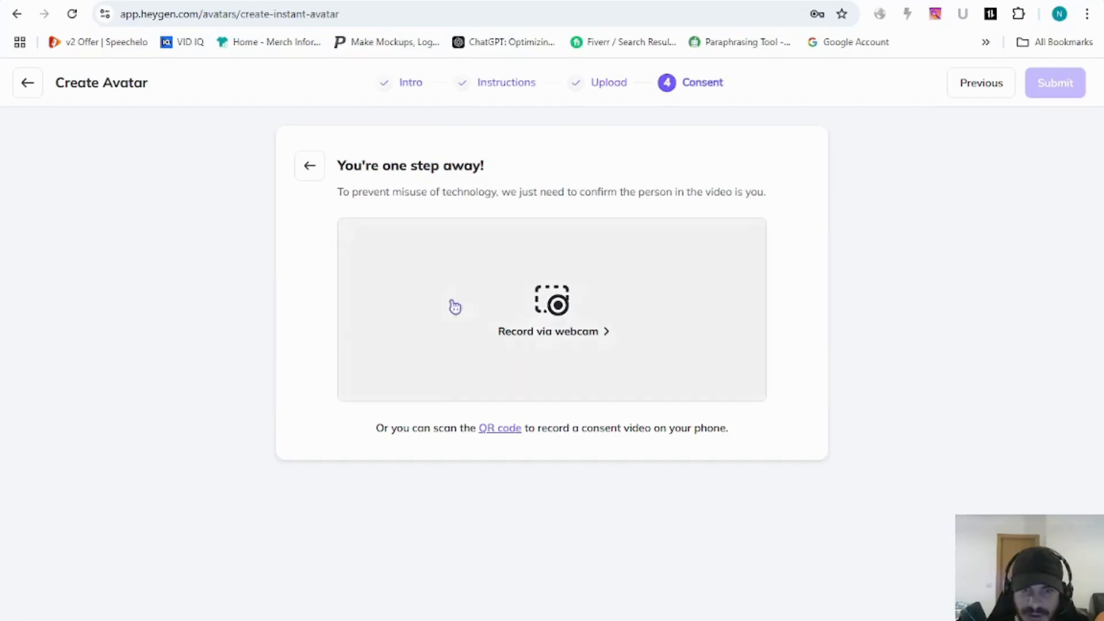
Choose webcam recording for the consent video and enter the person's first name in the consent script.
click(561, 338)
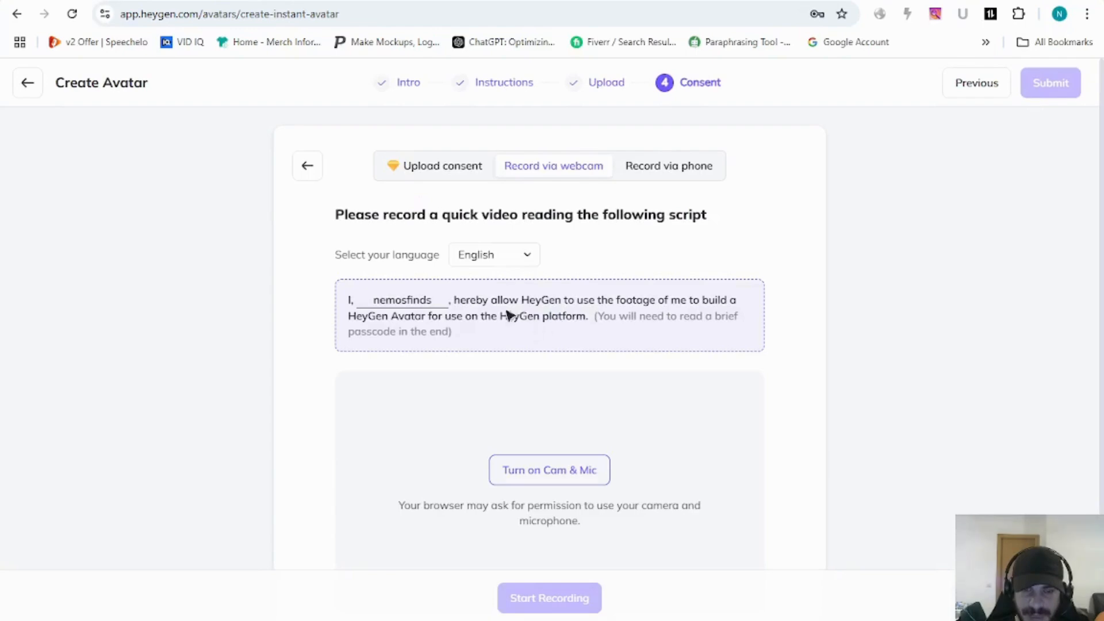
double_click(394, 298)
text(Nem)
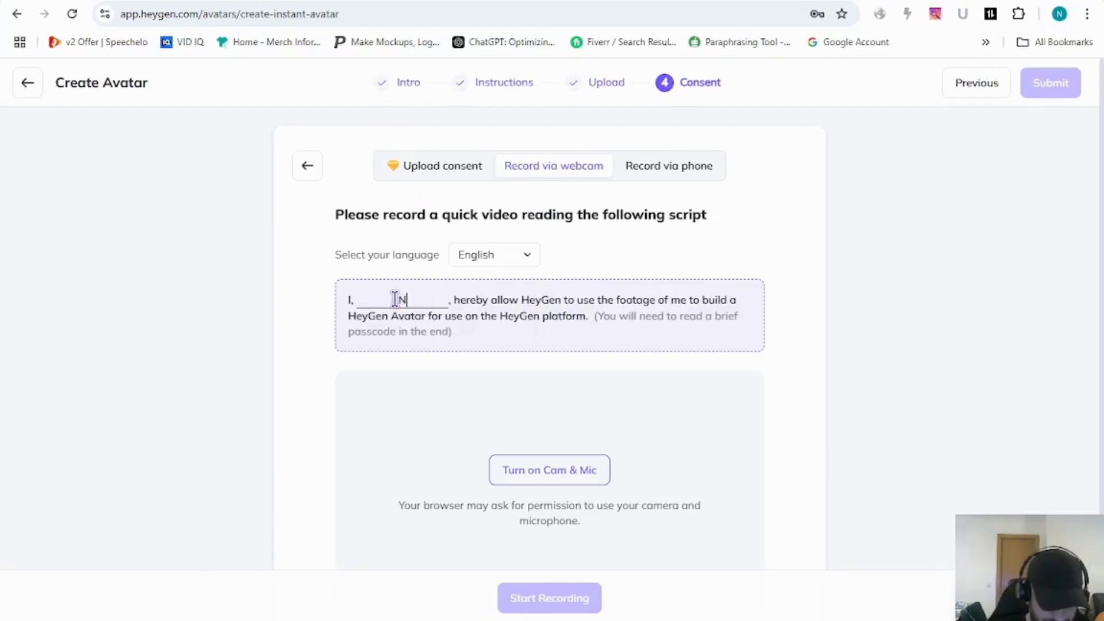
text(o)
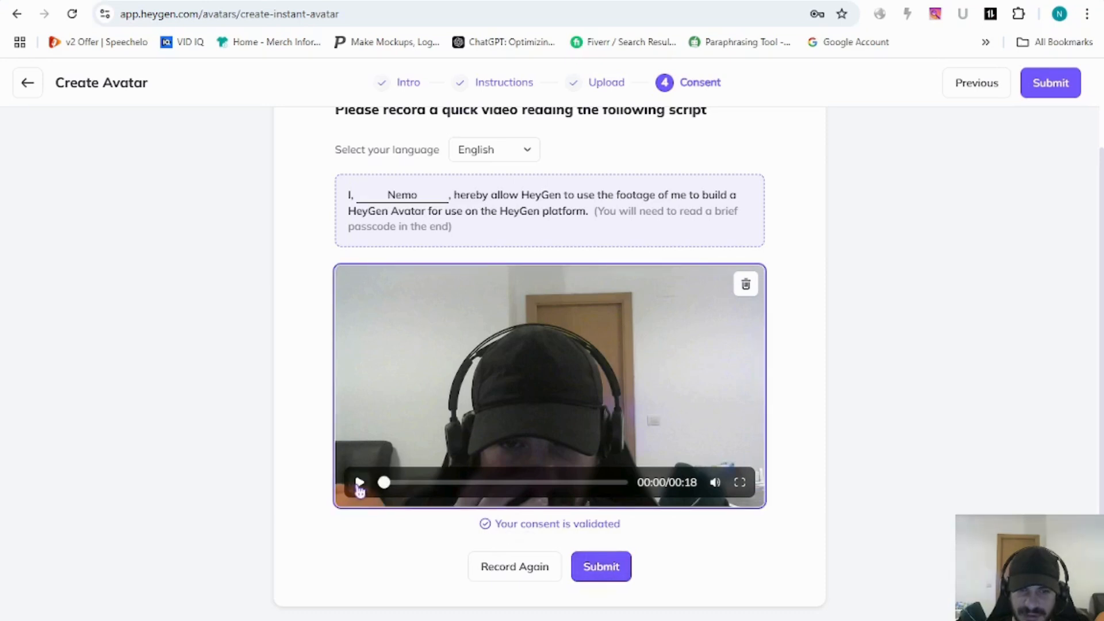
Play back the recorded webcam consent video to check it.
click(359, 483)
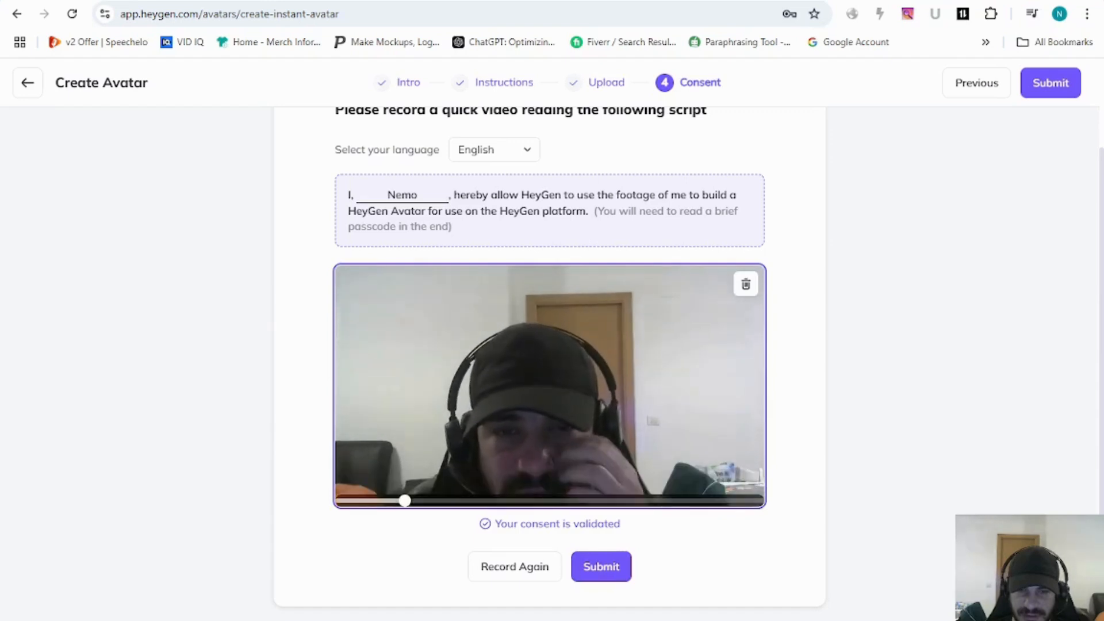
mouse_move(379, 474)
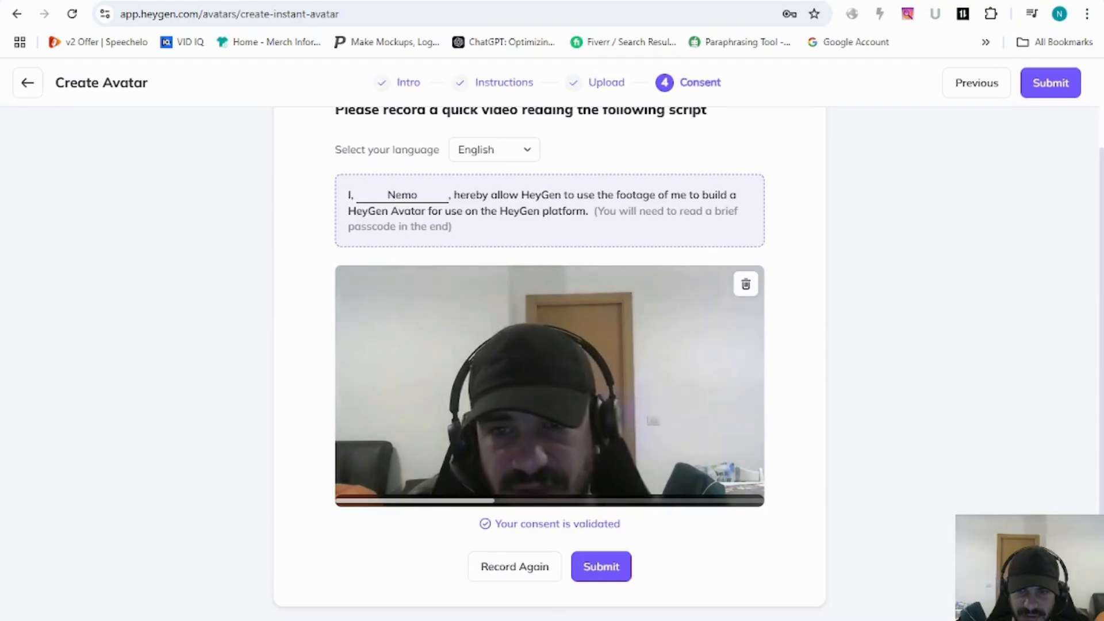
mouse_move(506, 415)
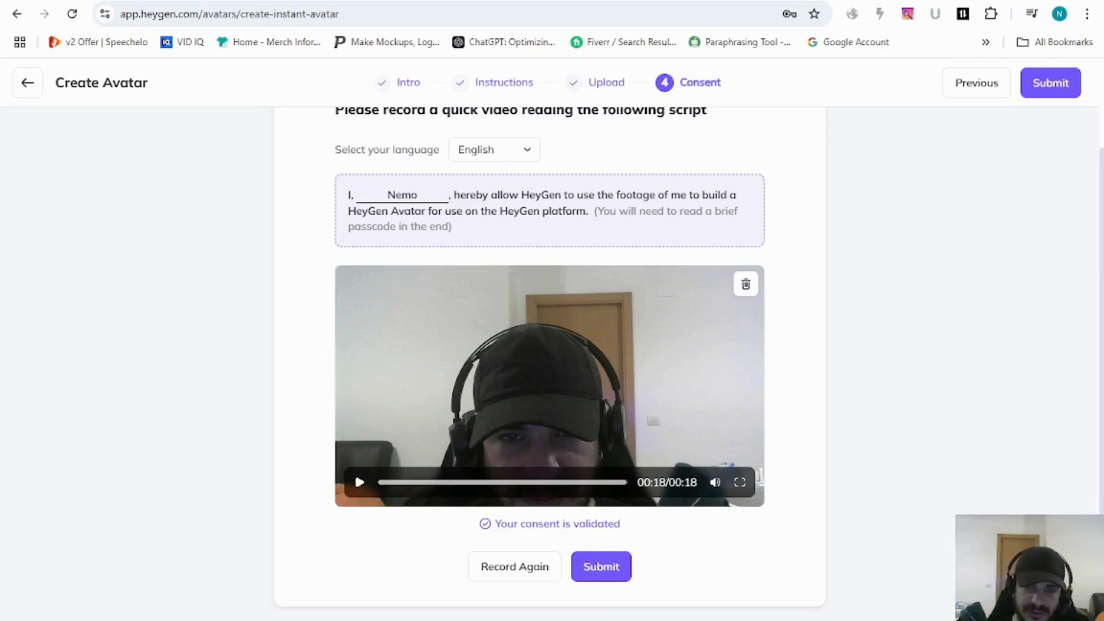
Submit the consent video, finish the avatar creation, and dismiss the offer to add multiple looks.
click(611, 573)
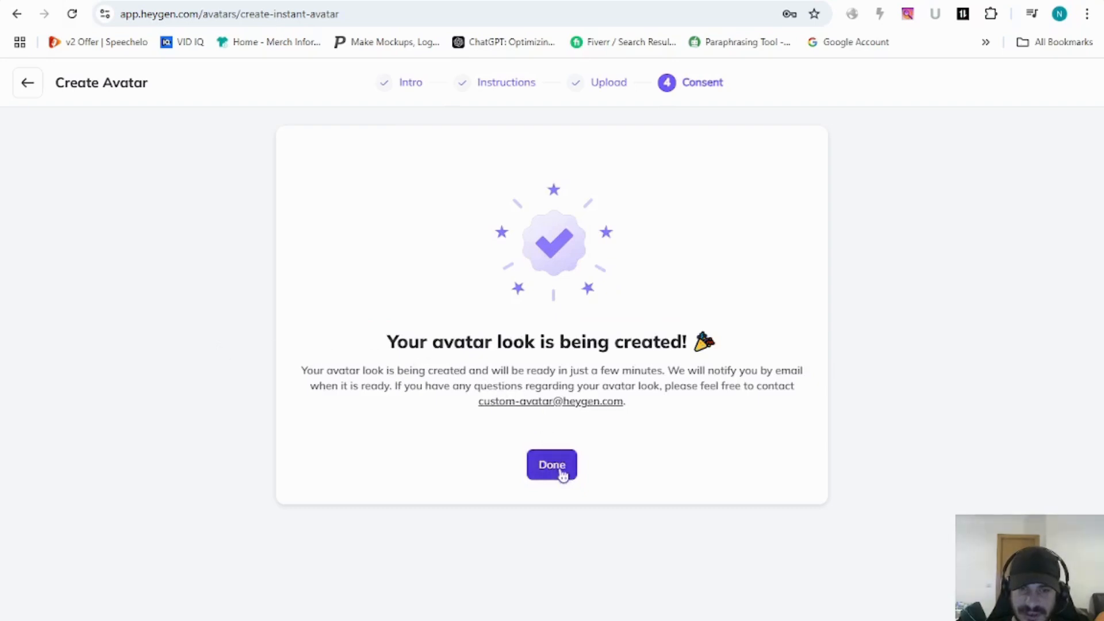
click(551, 465)
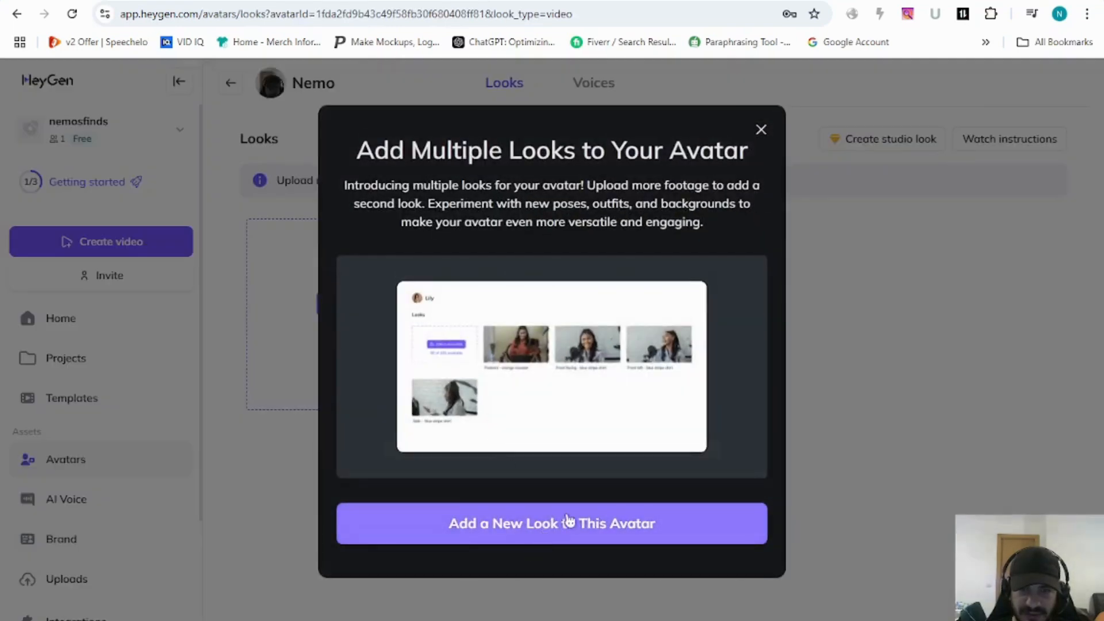
click(760, 134)
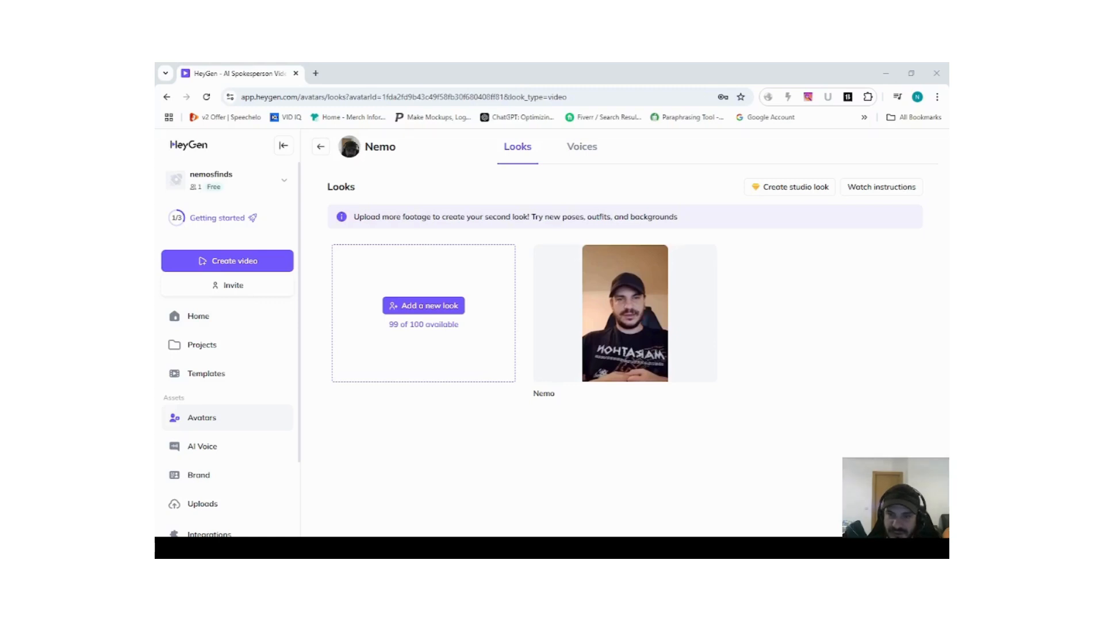
Open the new avatar look, play its preview video, and close the preview.
mouse_move(648, 318)
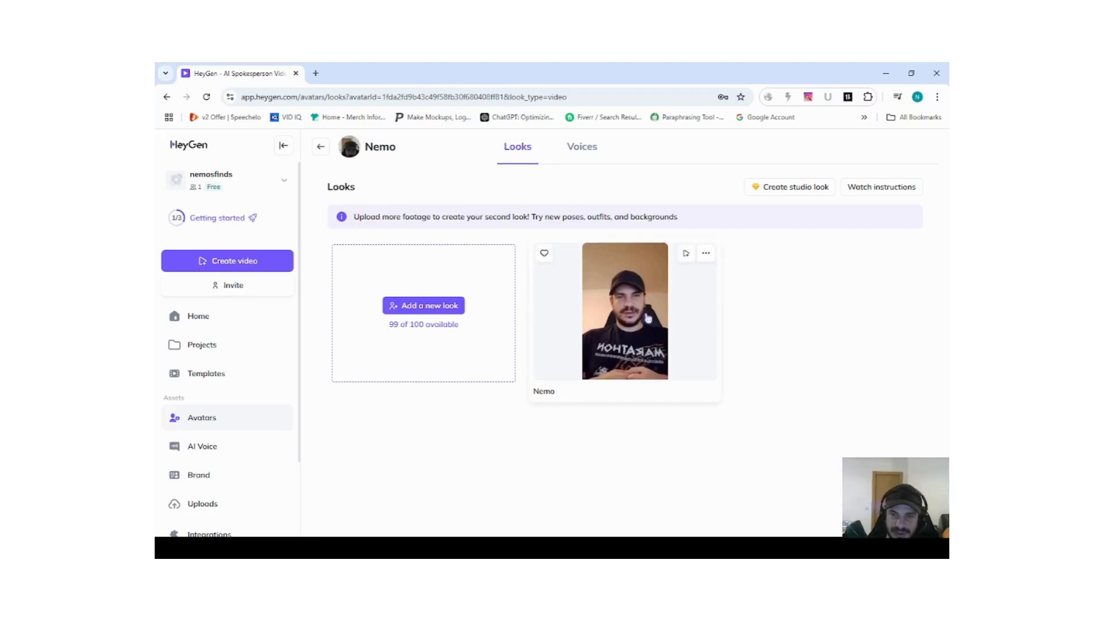
click(624, 323)
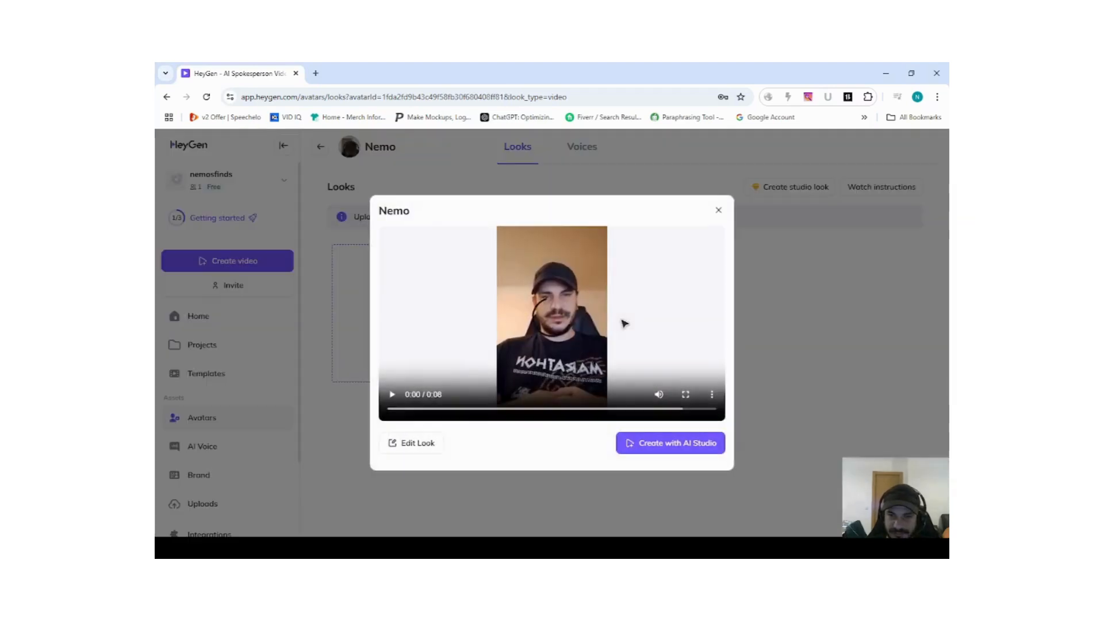
click(391, 395)
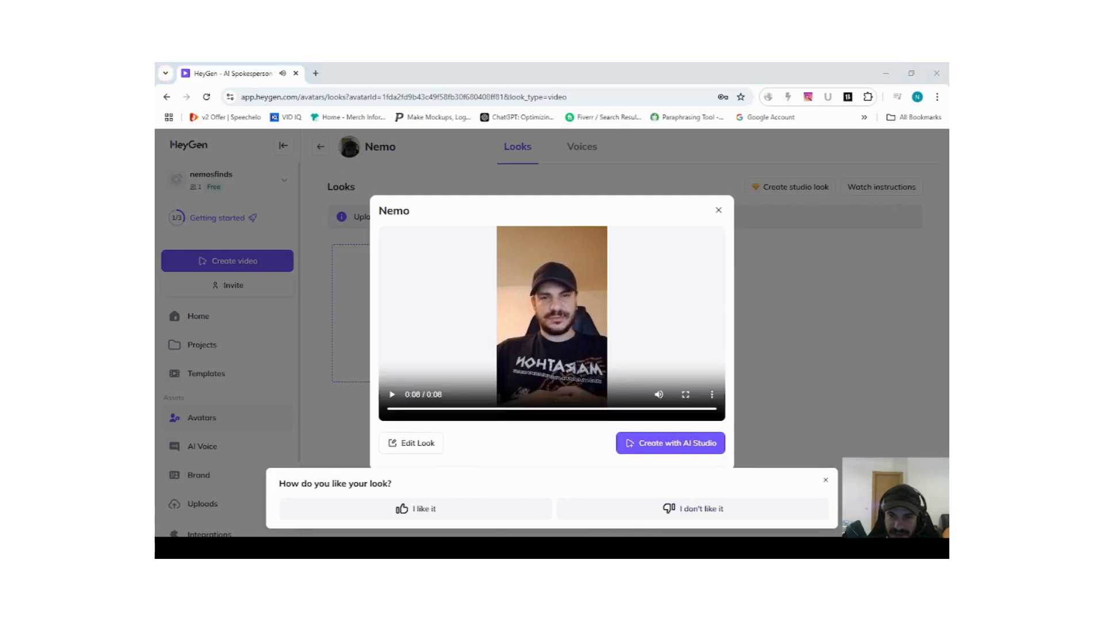
click(796, 267)
Create a new landscape video from the avatar look with AI Studio.
click(638, 340)
click(664, 446)
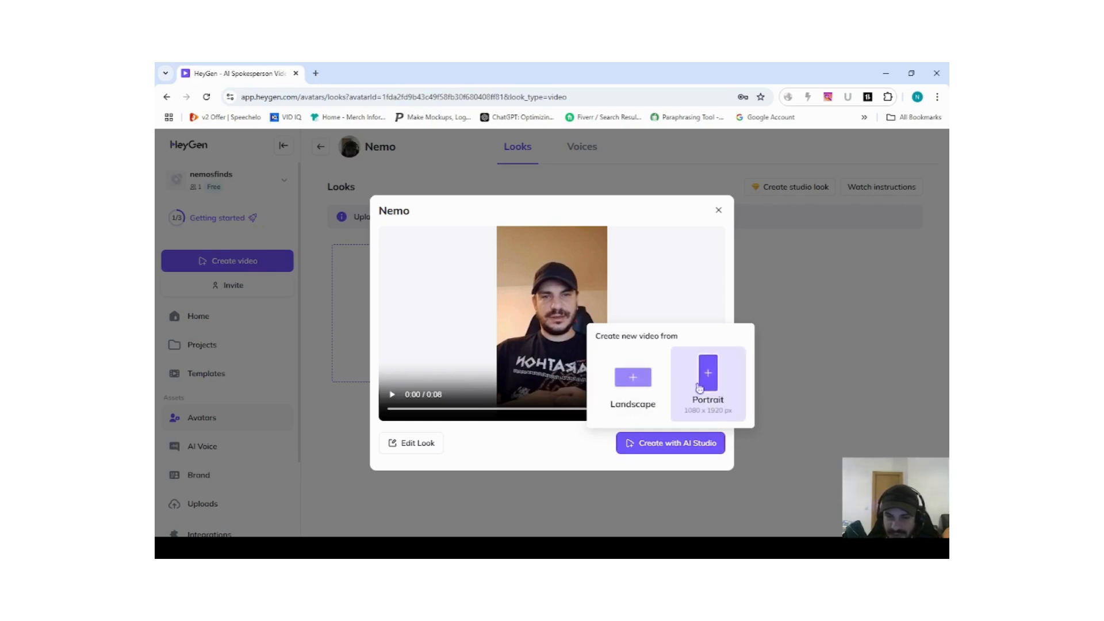
click(643, 384)
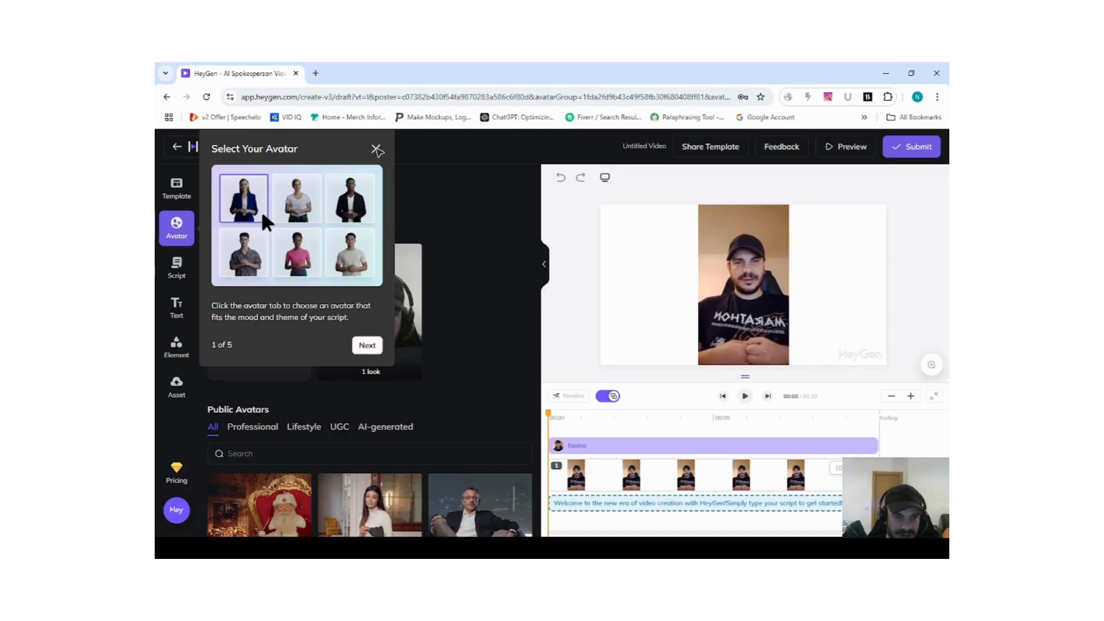
Go through the editor's guided tour up to the tip about adjusting the timeline.
click(366, 346)
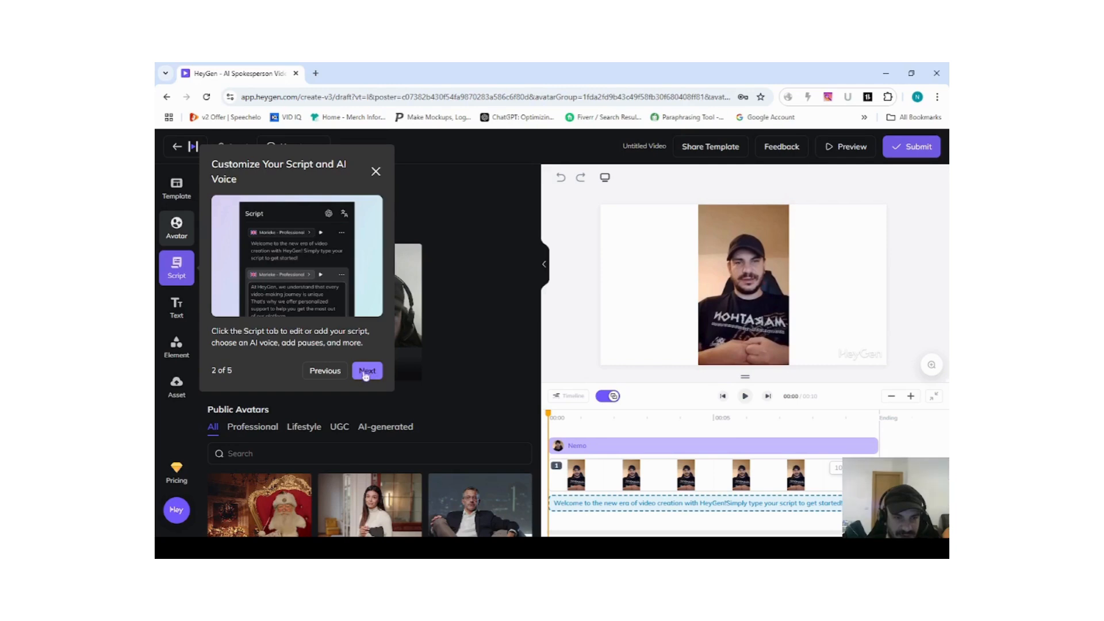
click(366, 374)
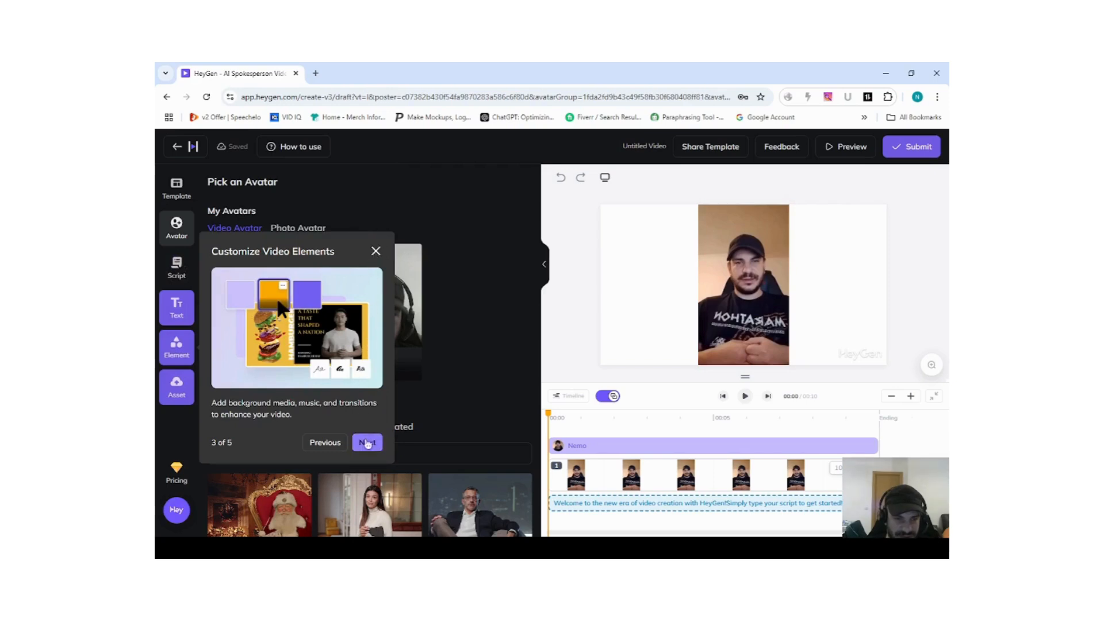
click(367, 442)
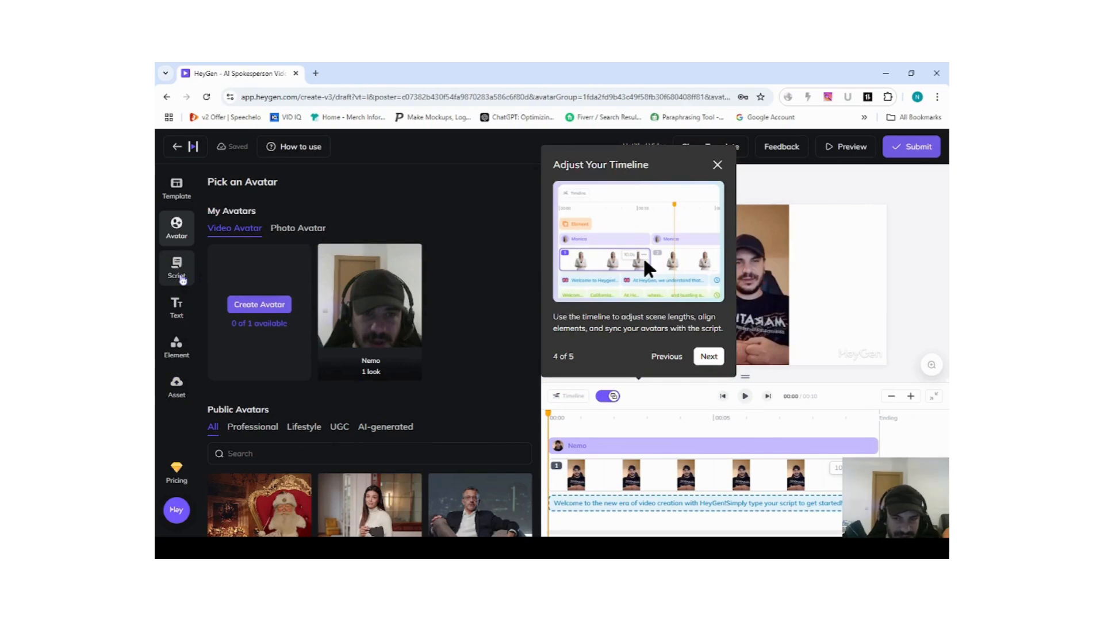
Replace the script with a channel welcome introducing a video on creating a realistic AI avatar with HeyGen, spoken by the AI clone in a British accent.
click(180, 278)
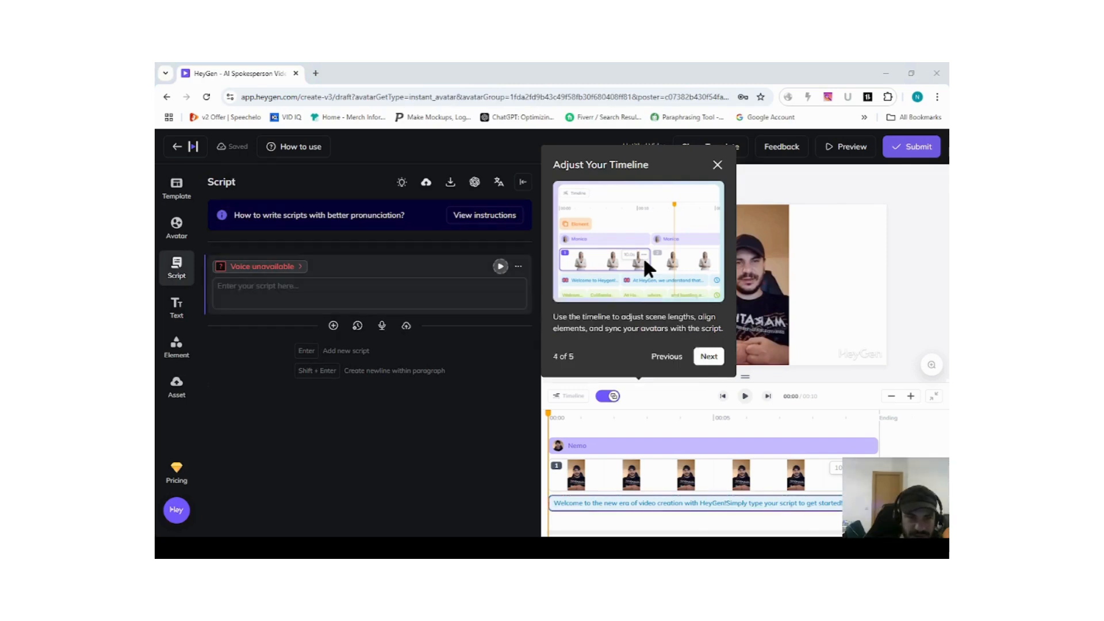
click(287, 293)
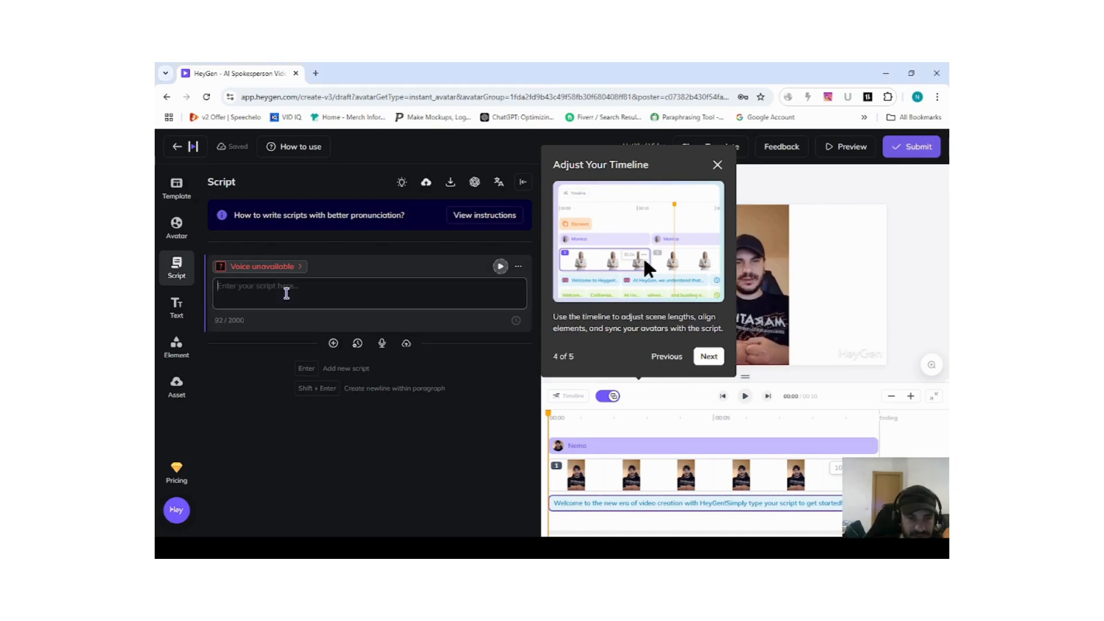
text(Hello and welcome to my channel Nemos finds, Im Nemo. In todays video i will show you to create a realistic ai avatar with heygen ai. You can here me talking now with british accent because this is the my Ai clone)
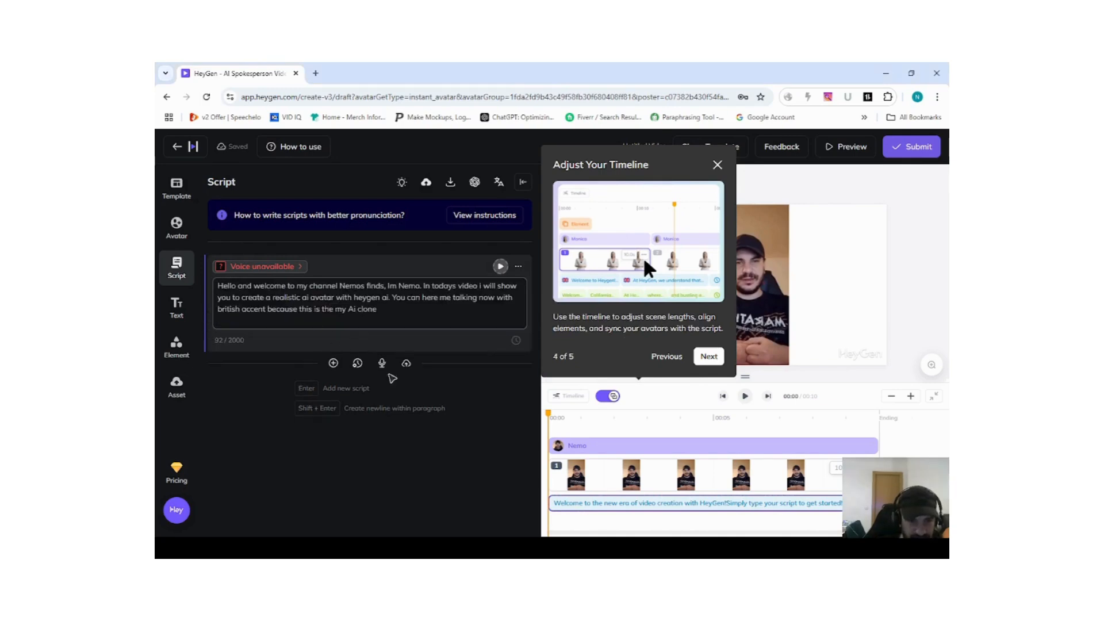
Close the remaining guided tour and play the voice preview of the script.
click(708, 356)
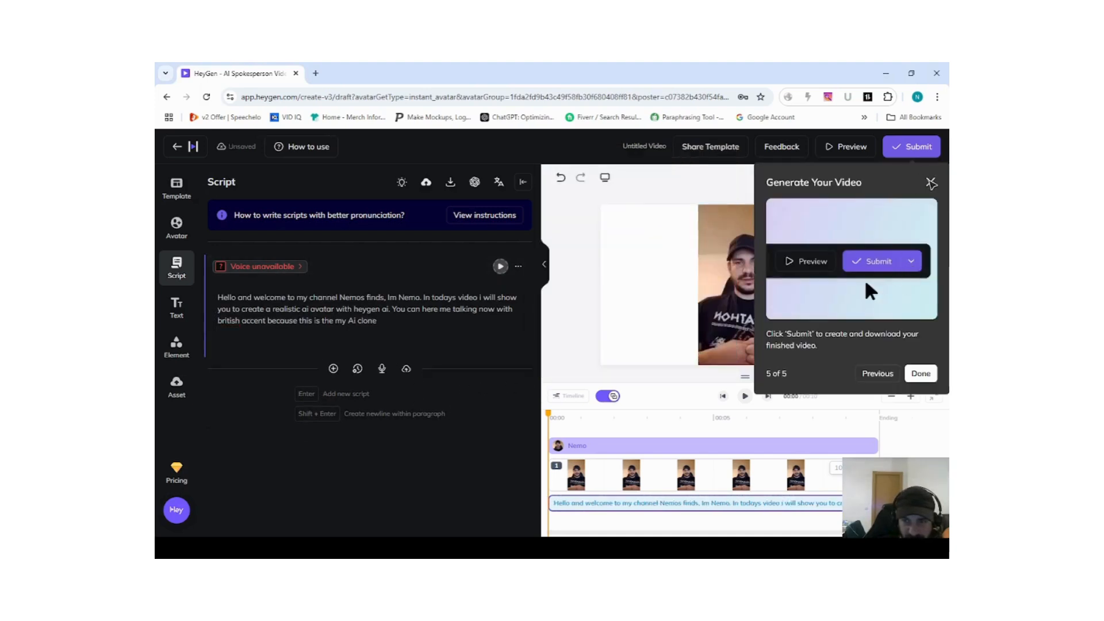
click(930, 182)
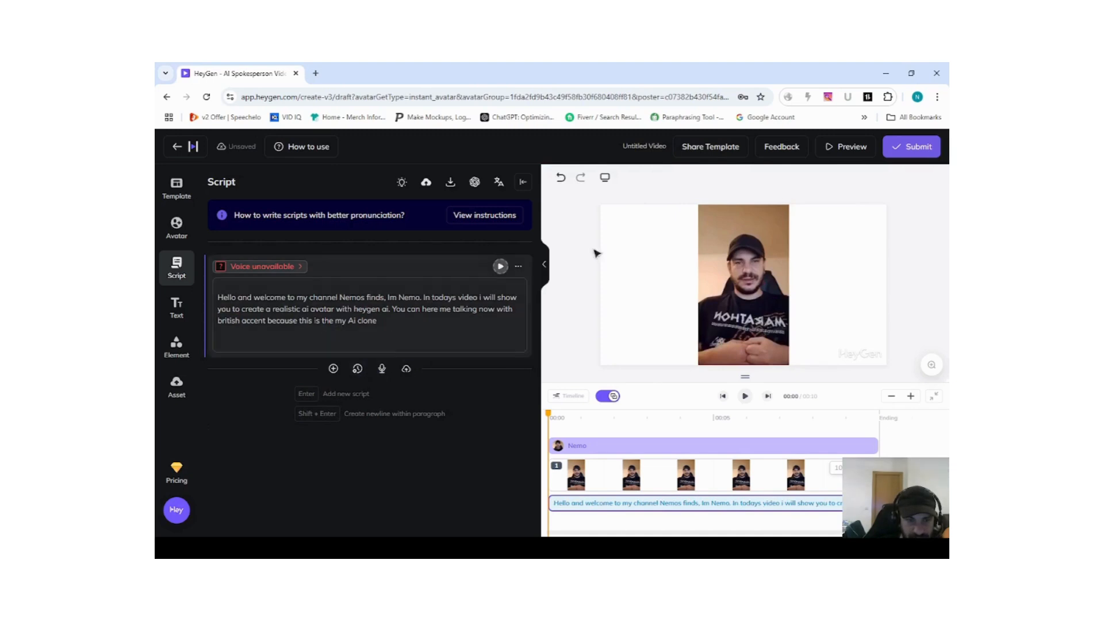
click(500, 267)
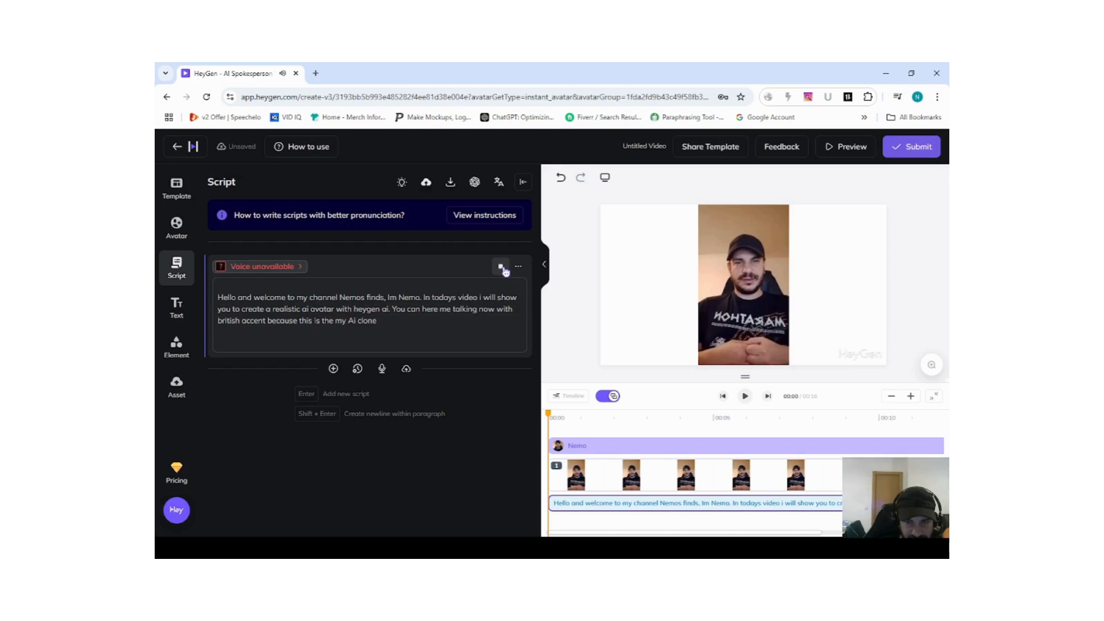
Remove the speaker's self-introduction that follows the channel name in the script.
click(388, 298)
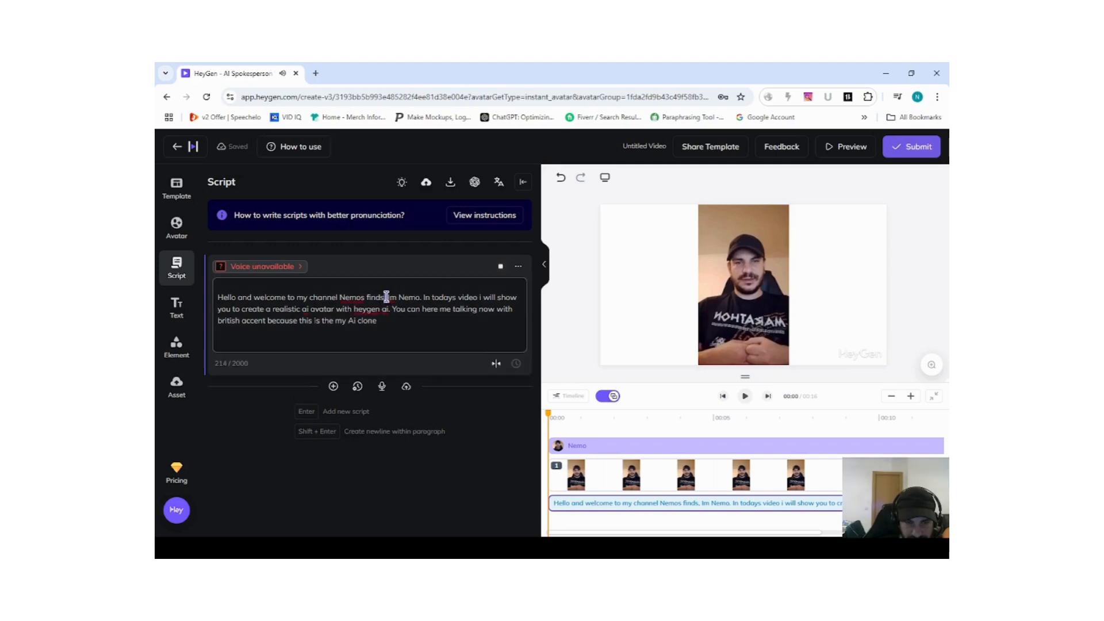
drag(384, 297, 422, 295)
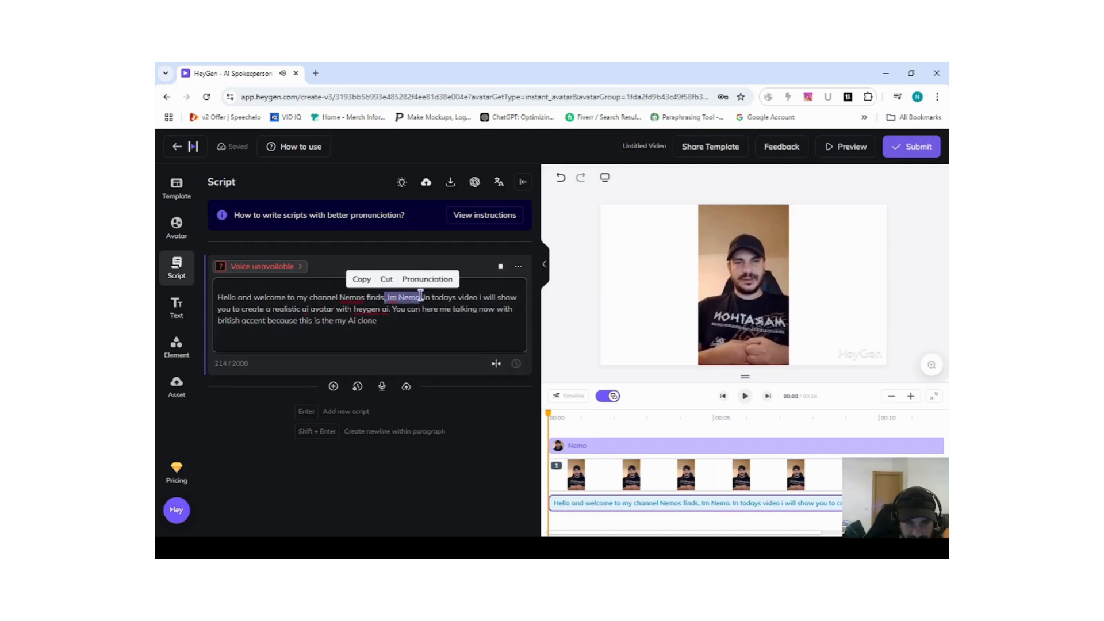
key(BackSpace)
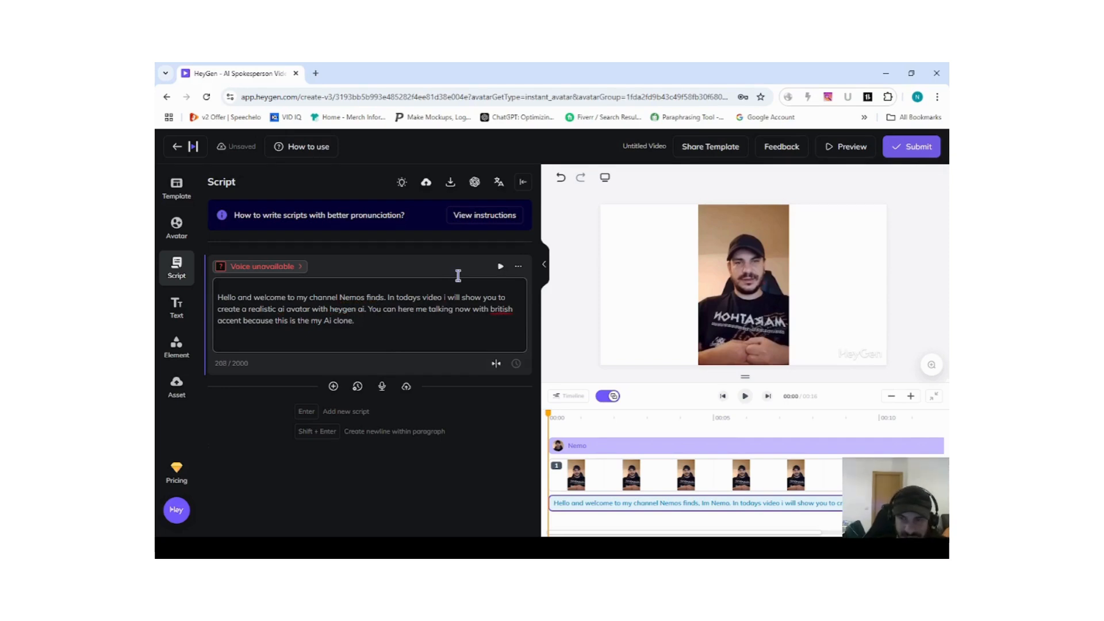
Preview the whole video with its shortened script and play it through.
click(843, 150)
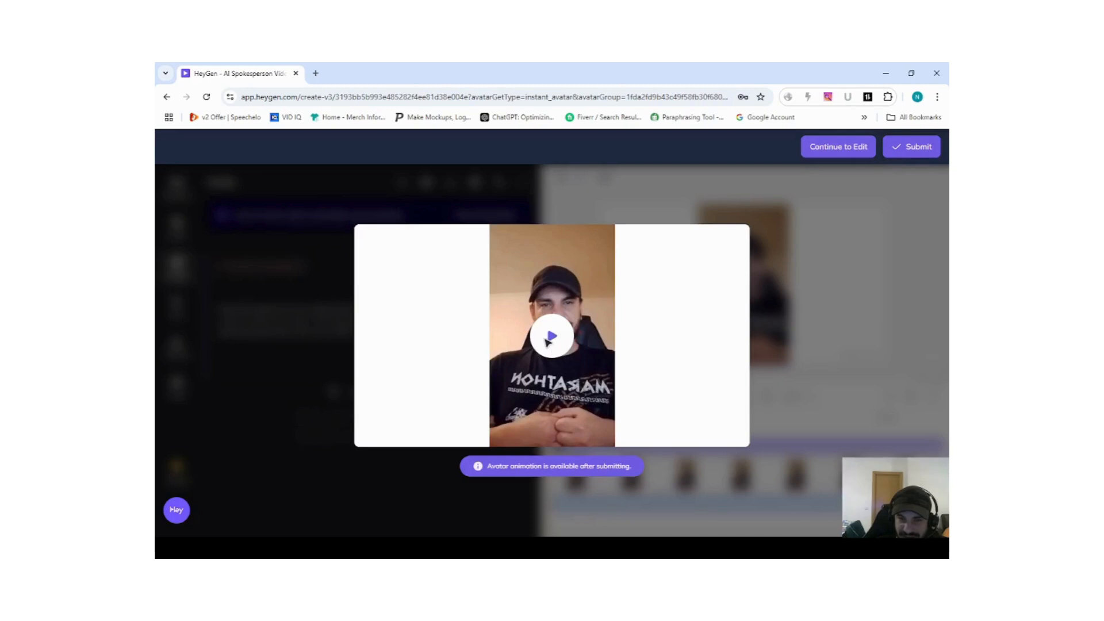
click(548, 342)
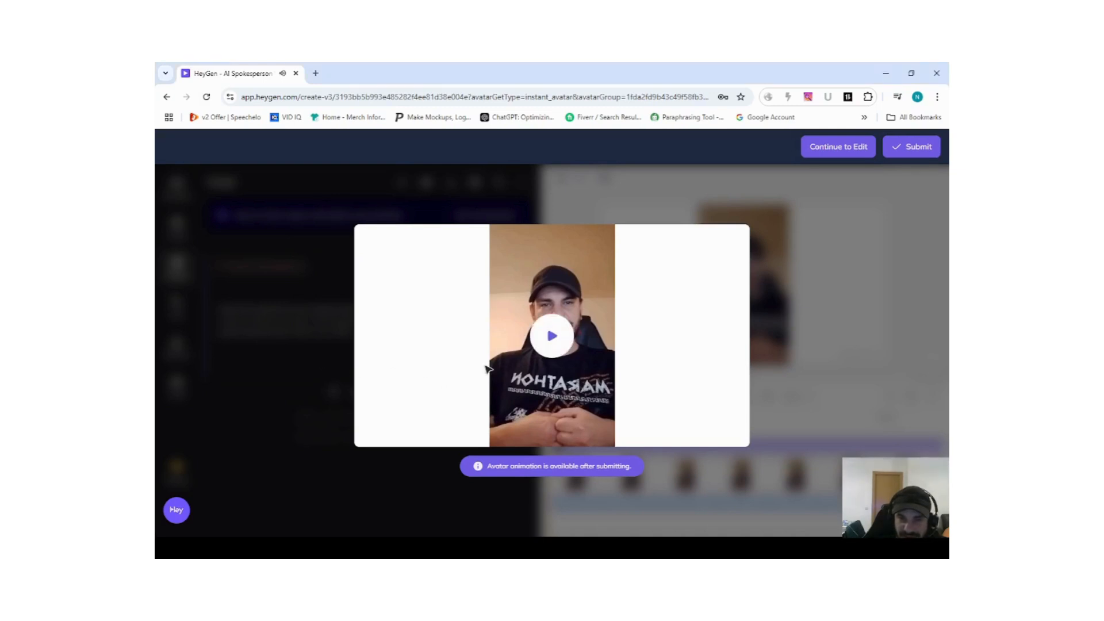
click(552, 336)
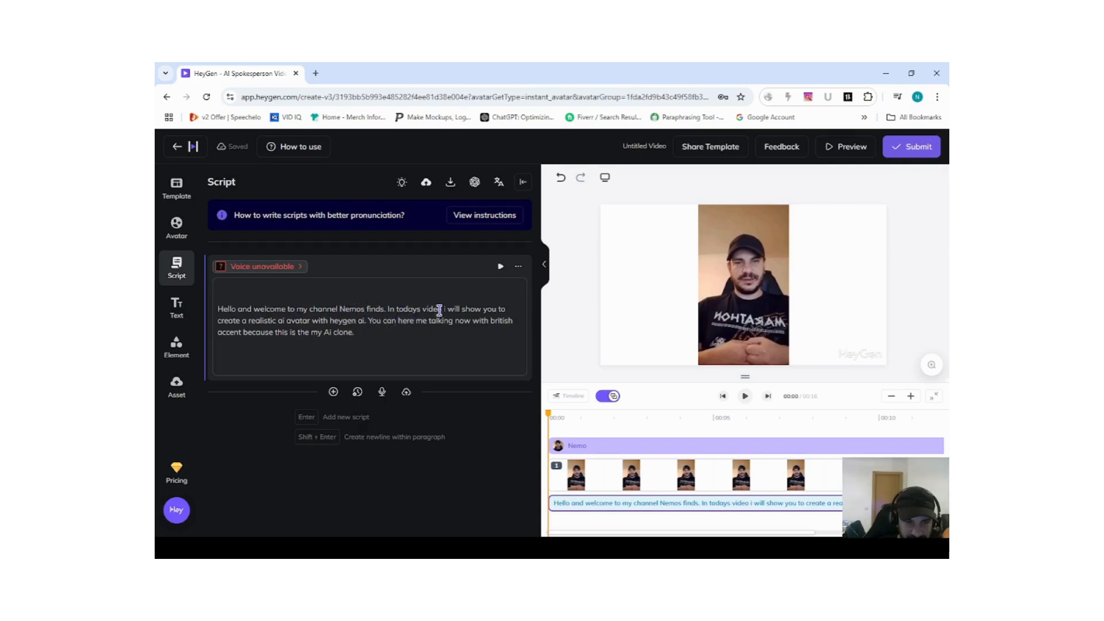
Insert "how" after "i will show you" in the script.
click(497, 306)
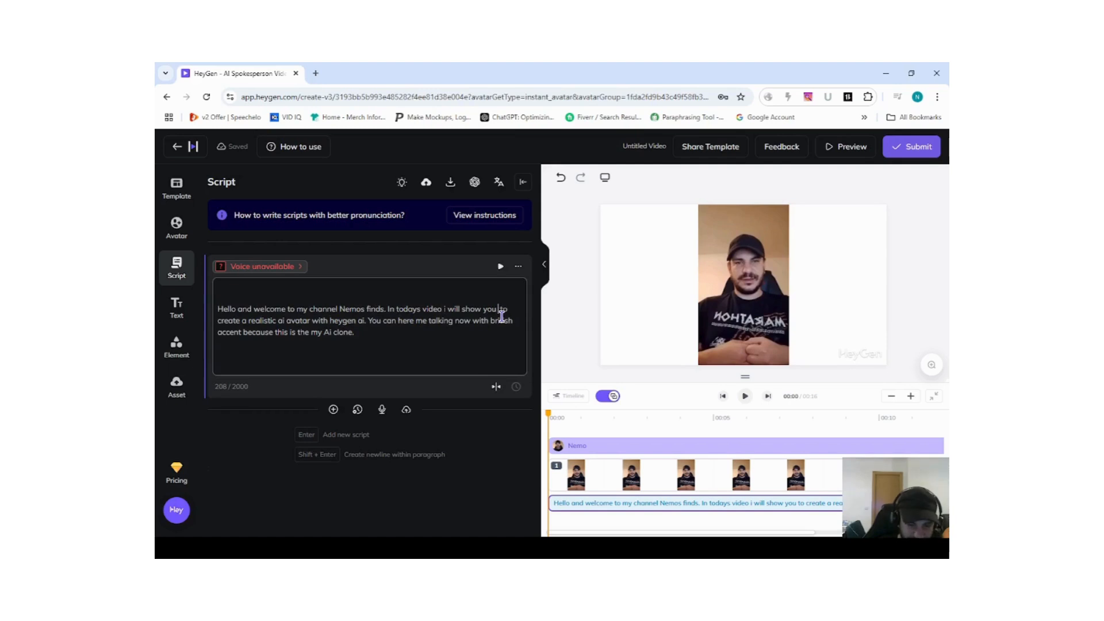
text(how)
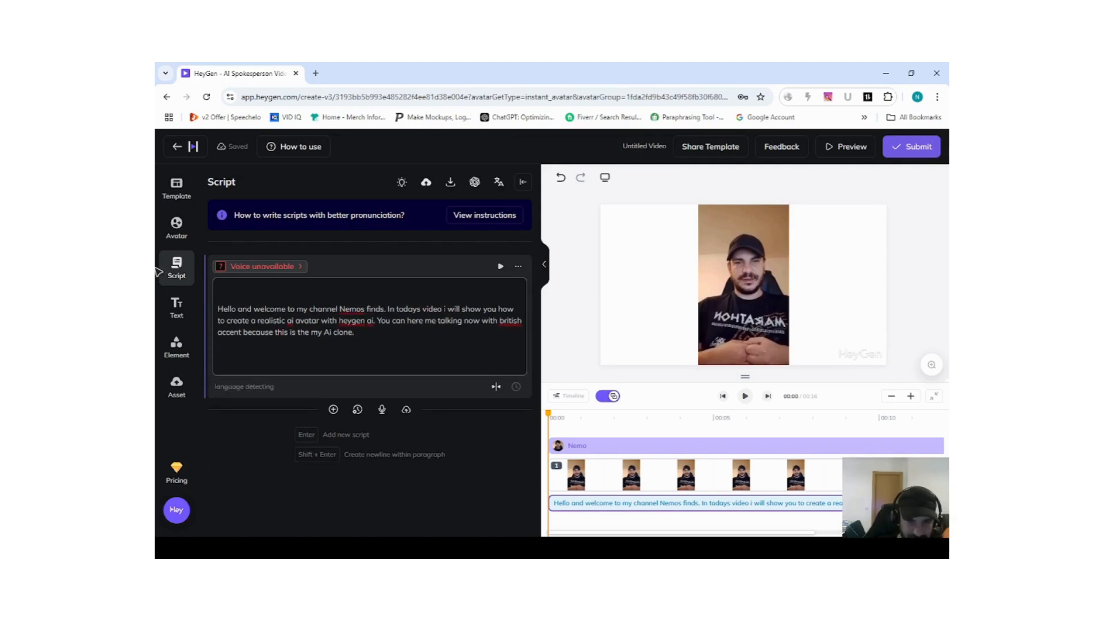
Submit the video for rendering to My Videos under the avatar's name, keeping 720p, 25 fps and MP4.
click(919, 149)
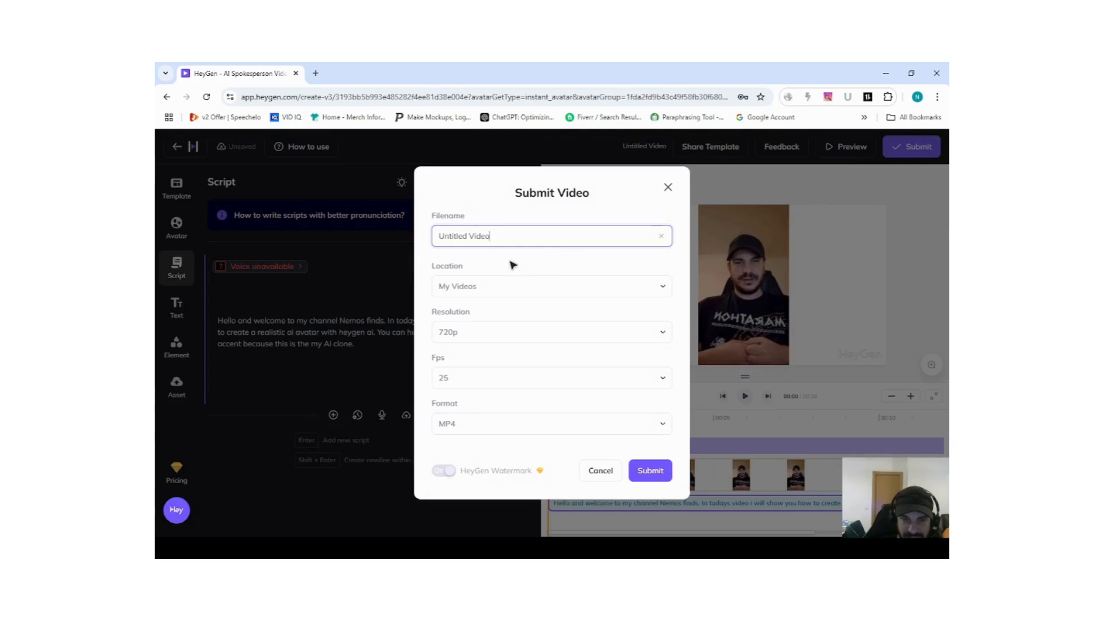
triple_click(491, 238)
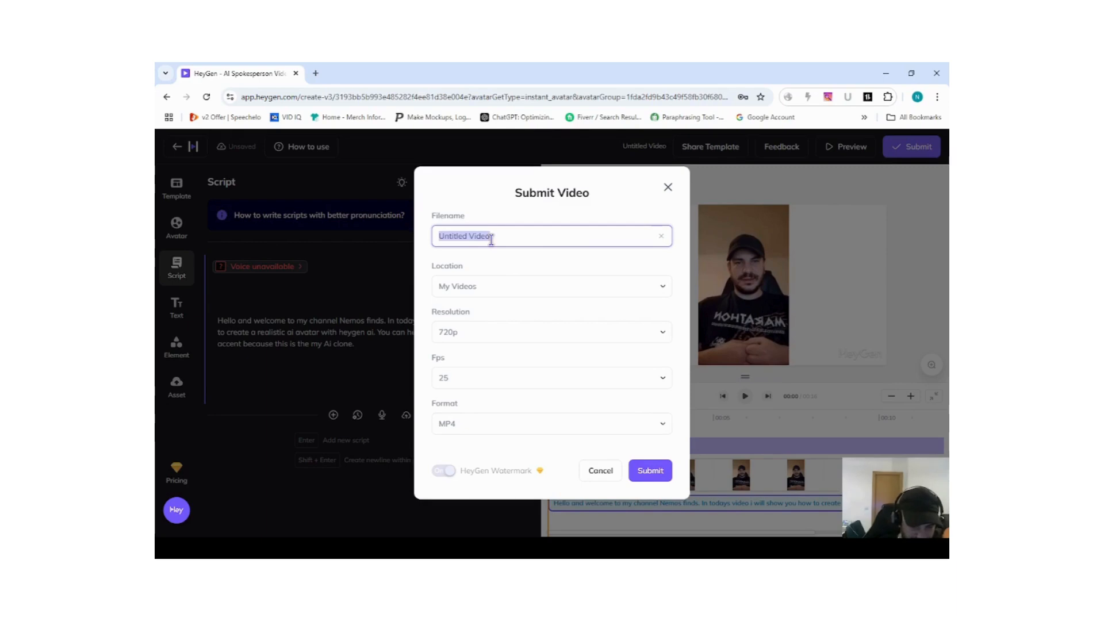
text(Nemo)
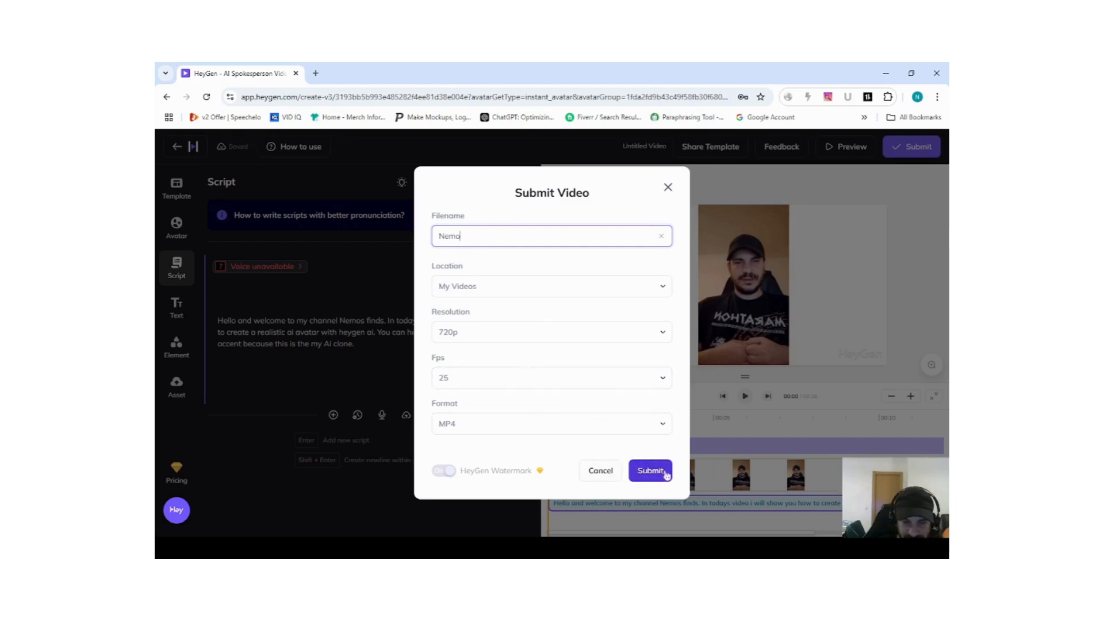
click(649, 470)
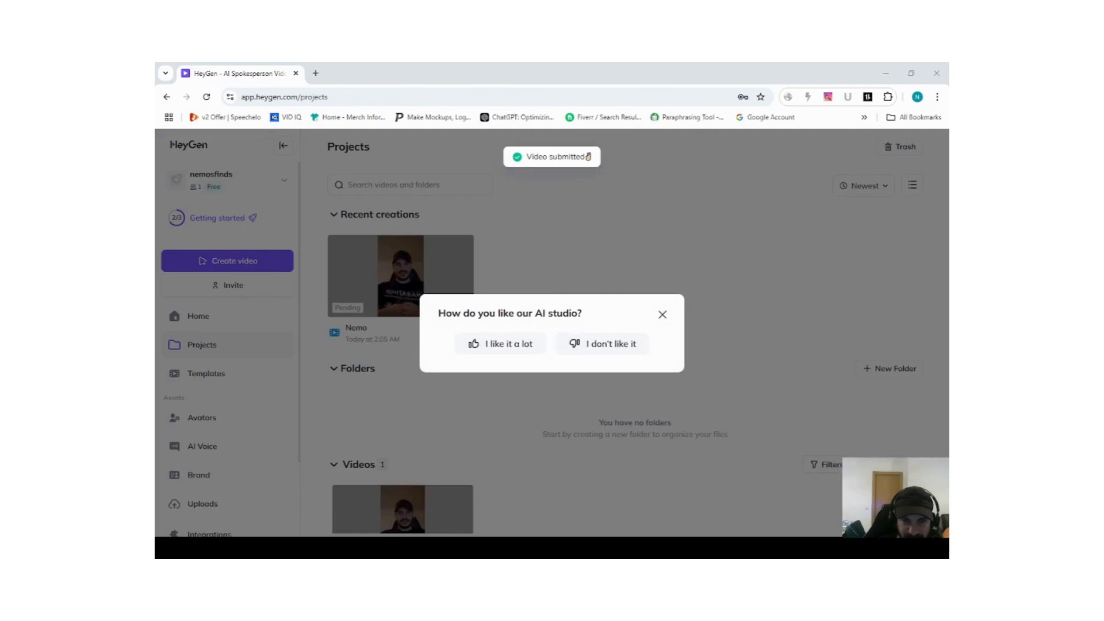
click(587, 156)
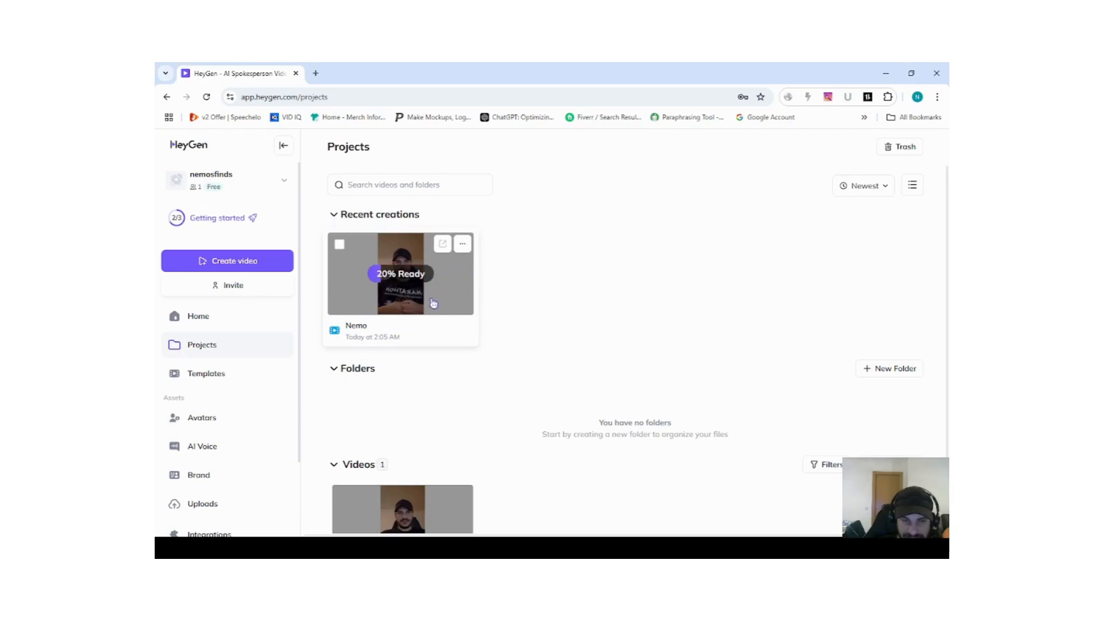
Open the newest rendered video from the recent creations in Projects and play it.
scroll(432, 314, down, 1)
scroll(430, 325, up, 1)
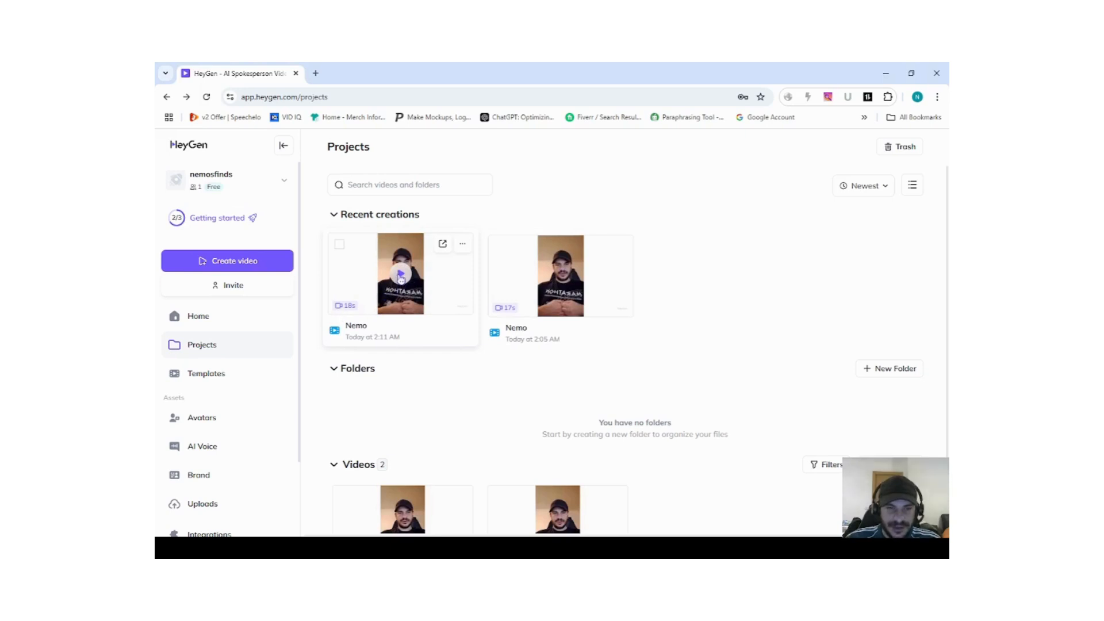
click(401, 276)
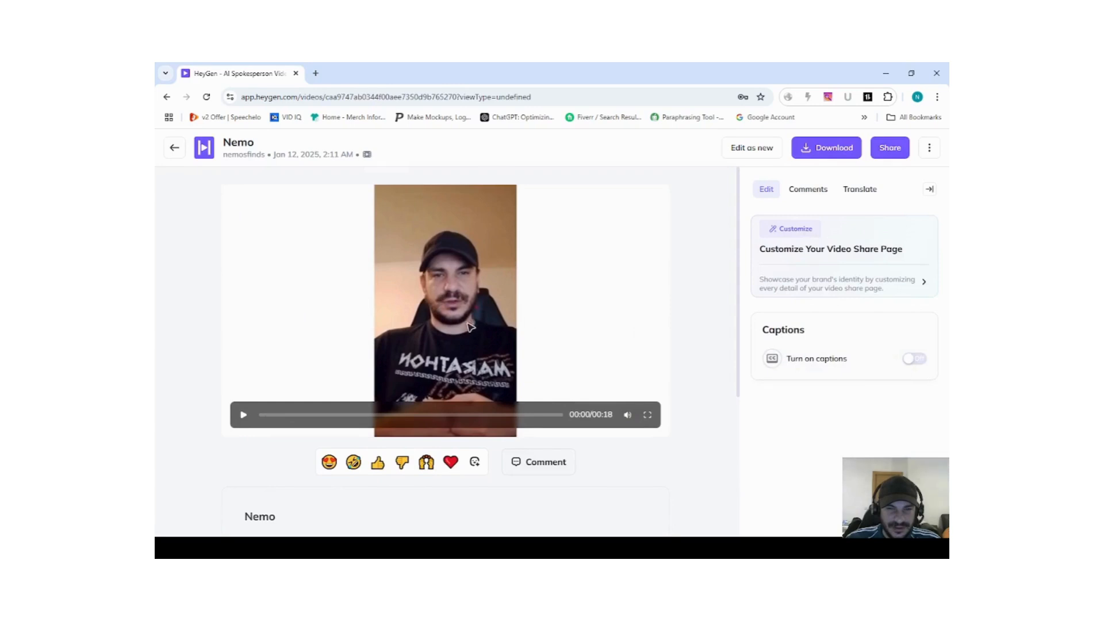
click(243, 415)
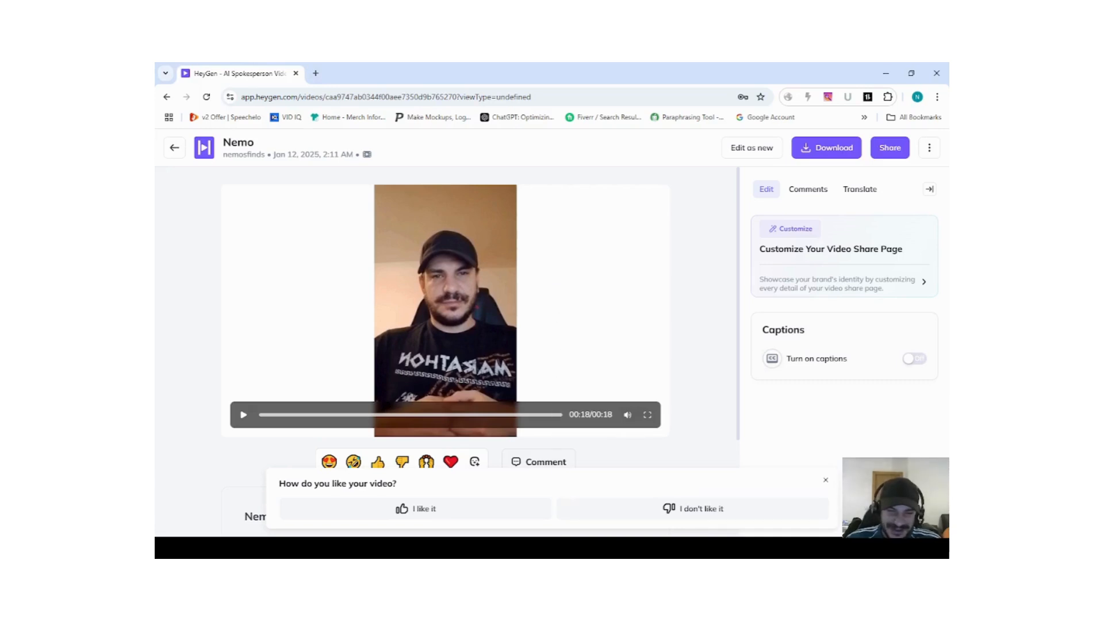
Compare the prices, video generation limits and included features of the Free, Creator, Team and Enterprise plans on the HeyGen pricing page.
click(564, 549)
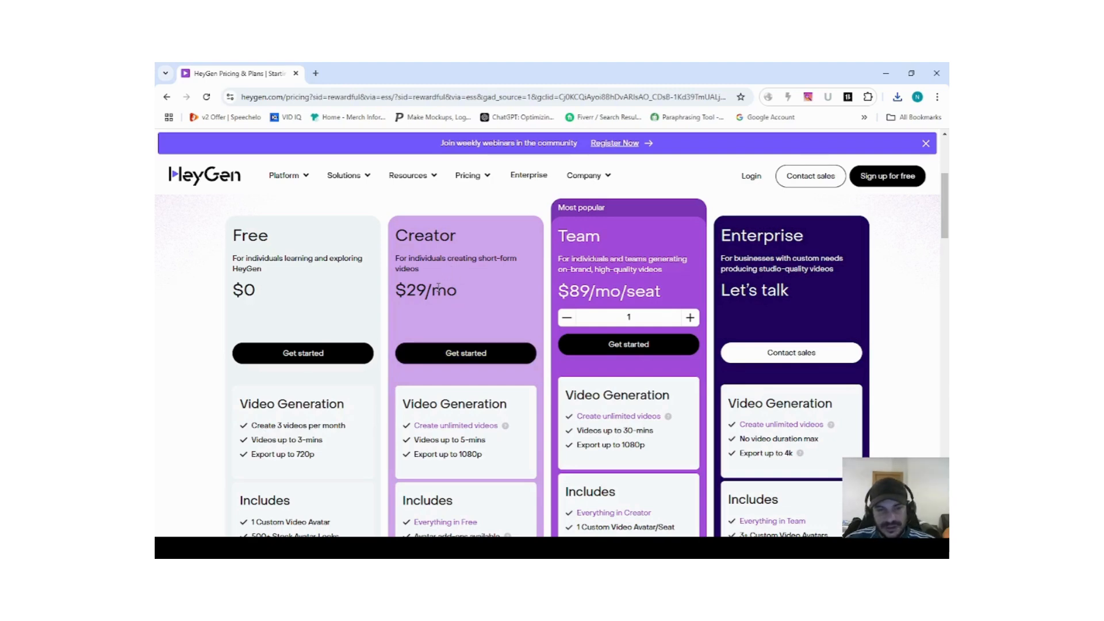
scroll(438, 288, down, 2)
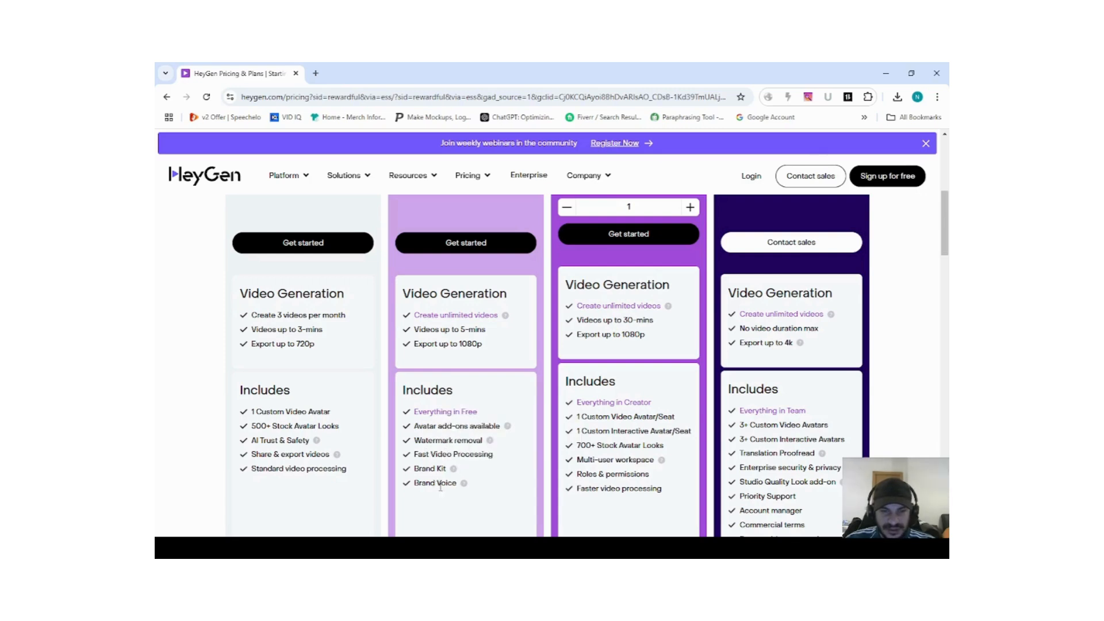
scroll(609, 472, up, 2)
scroll(609, 472, up, 2)
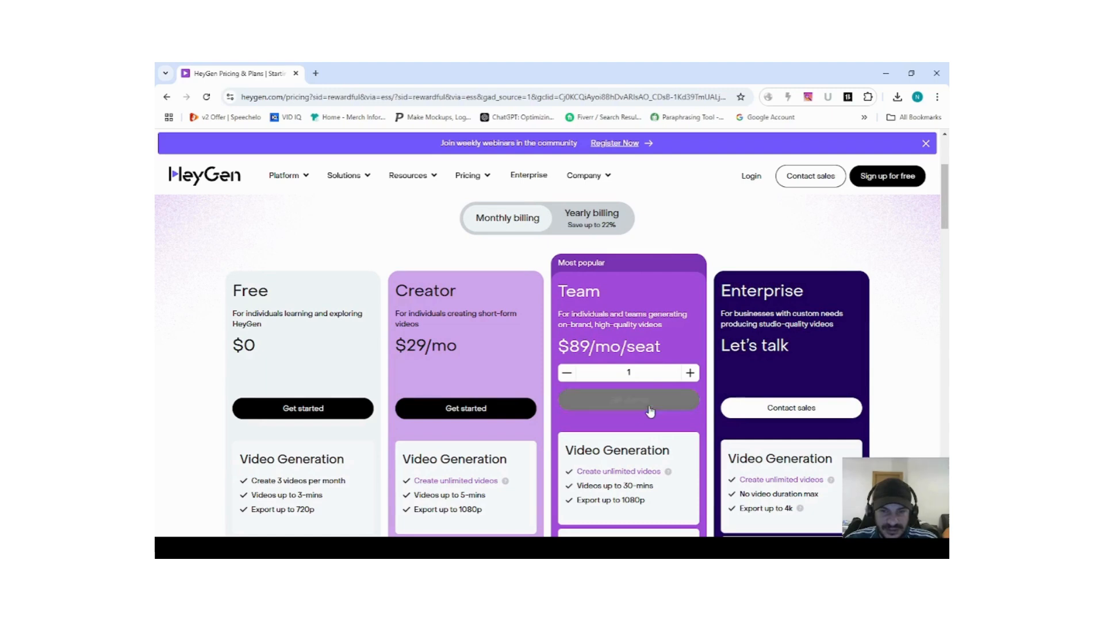
scroll(632, 411, down, 3)
scroll(629, 409, down, 1)
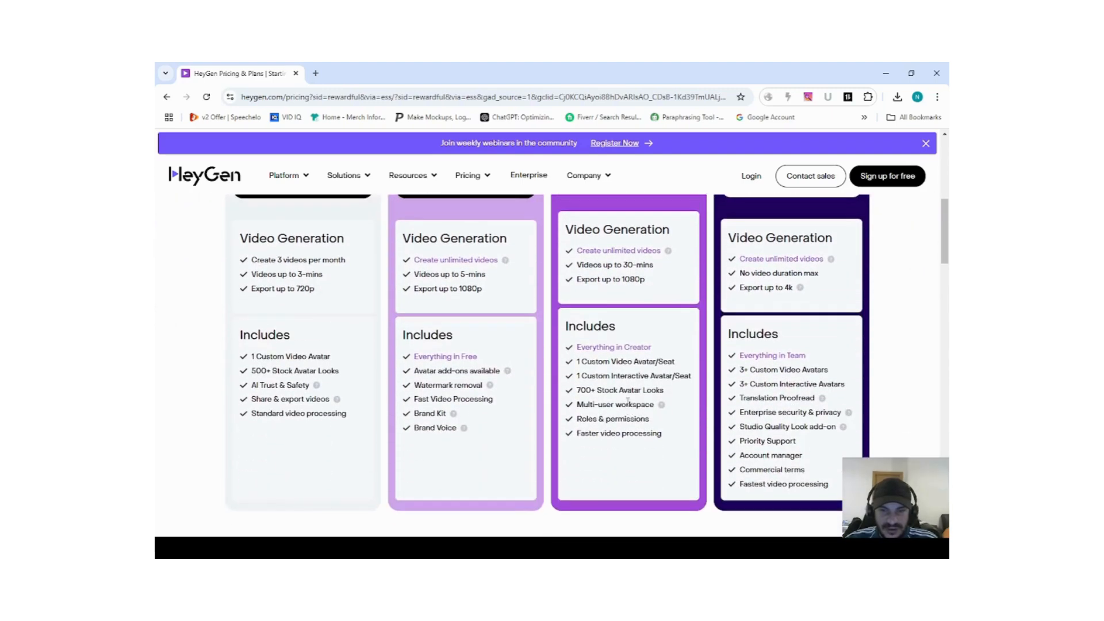